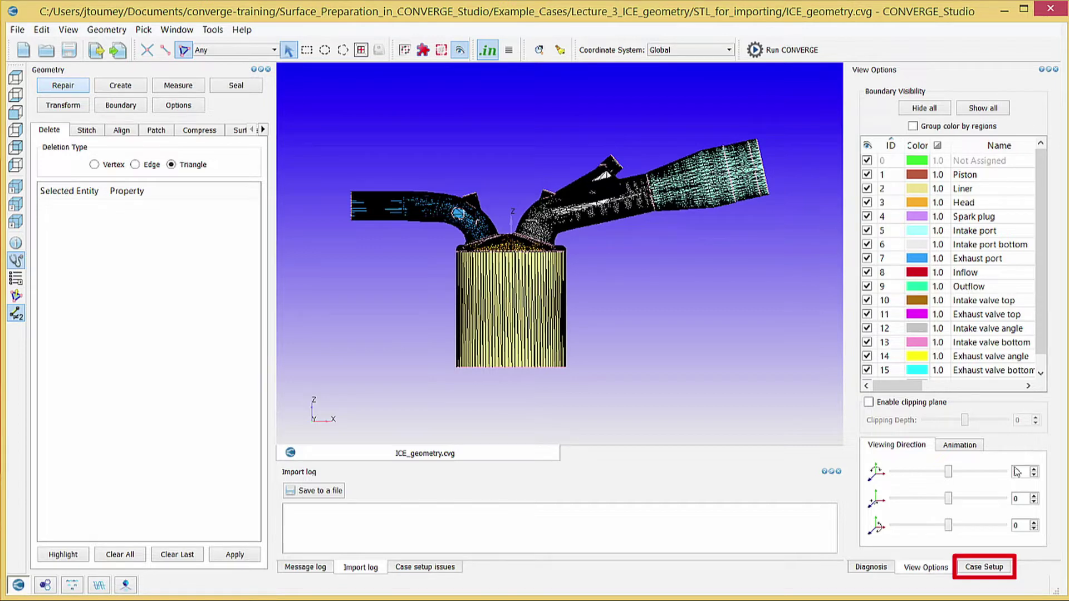
- Show the Case Setup dock beside the ICE_geometry.cvg engine model, checking the View panel list
click(989, 569)
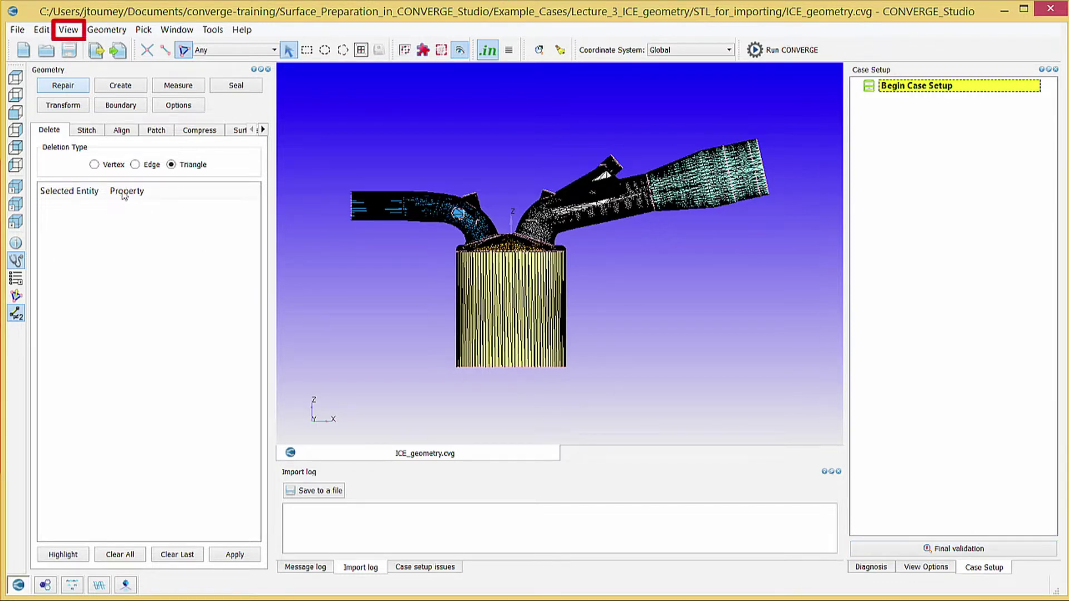
click(65, 34)
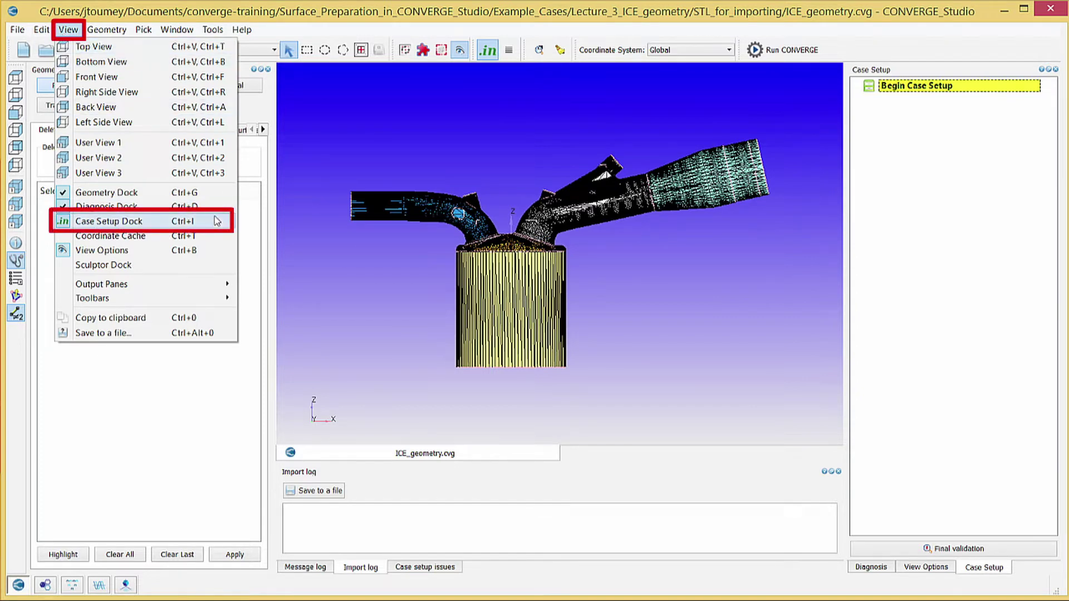
click(168, 404)
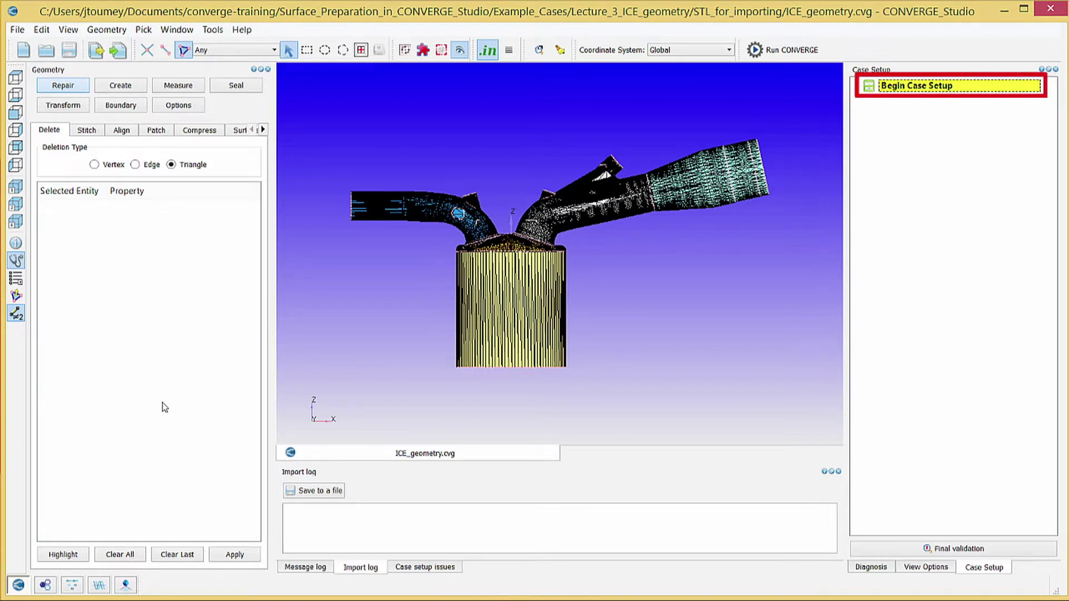
- Begin a crank angle-based case setup and load the engine default parameters
double_click(916, 87)
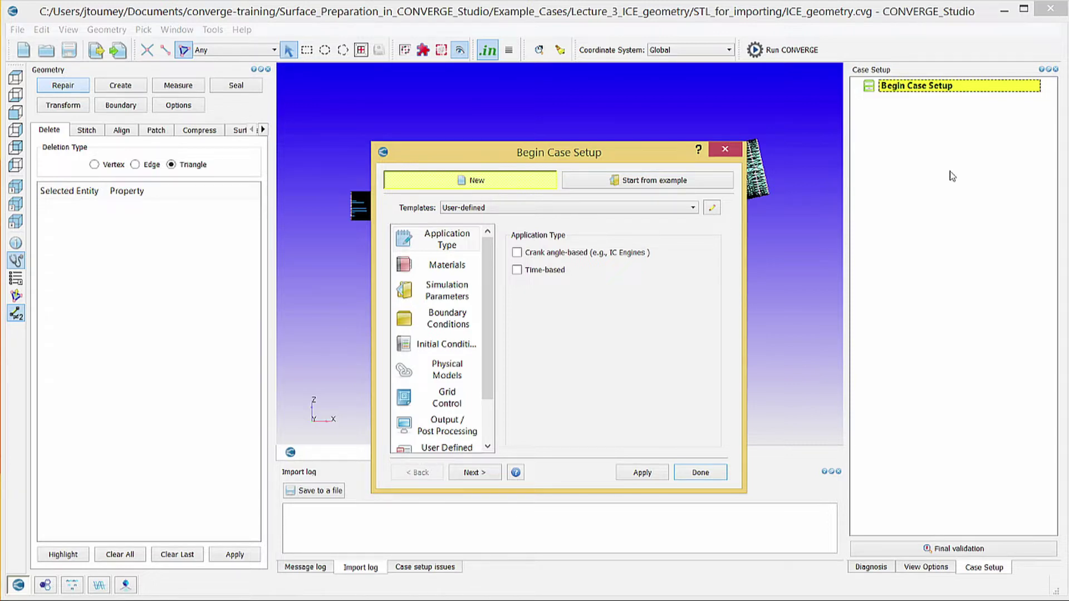
click(613, 255)
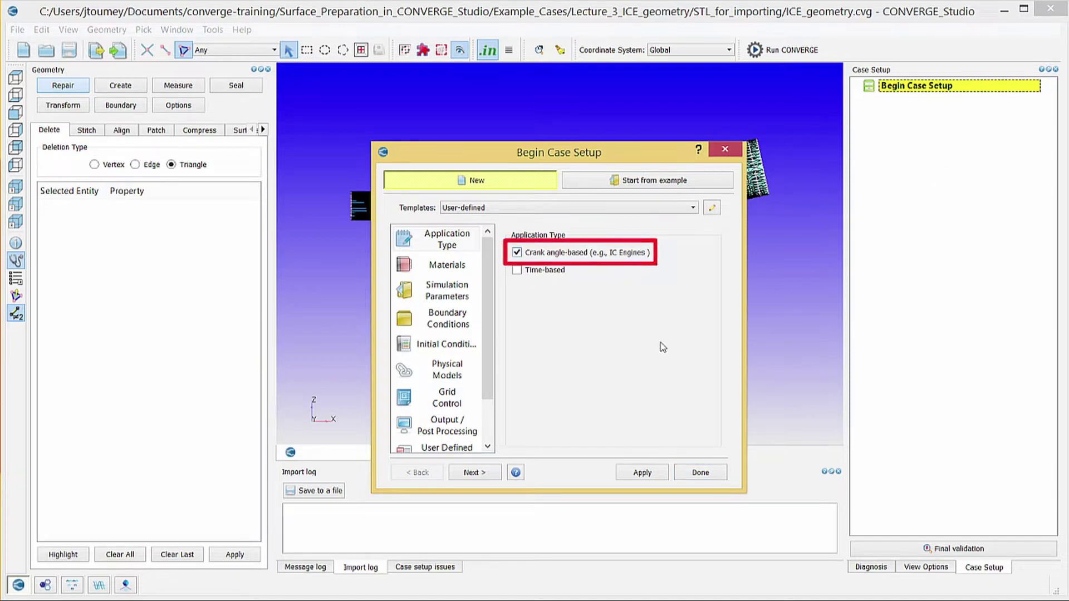
click(639, 472)
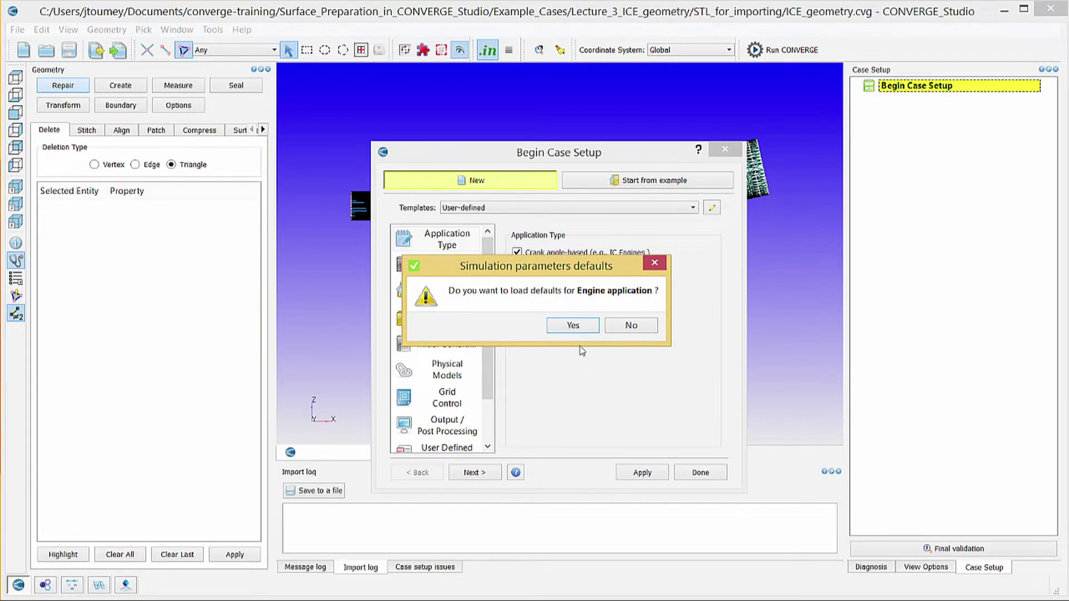
click(572, 326)
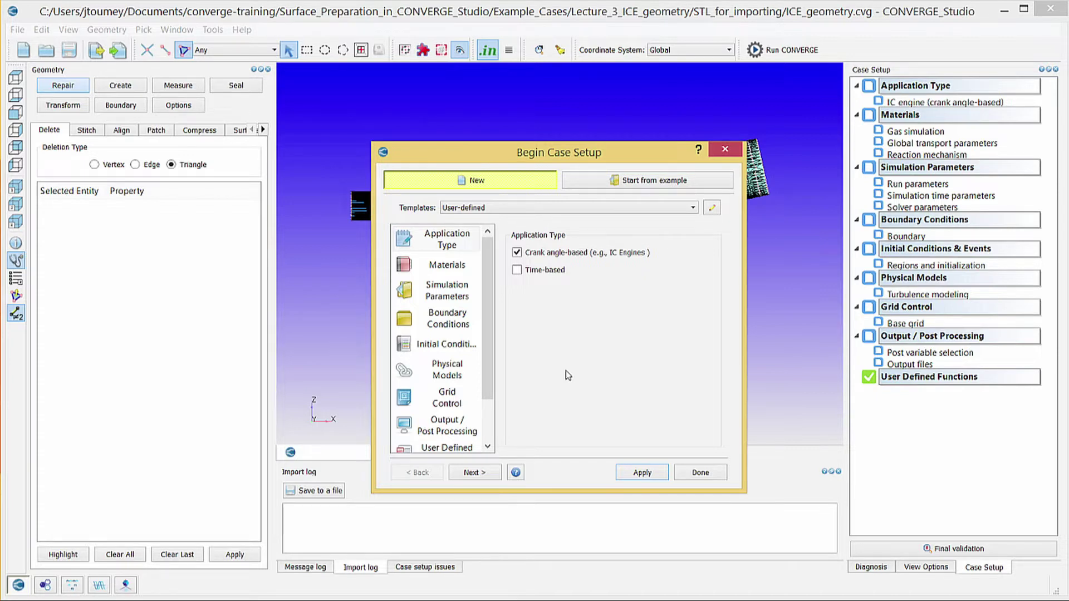
- Enable Parcel simulation under Materials and Events under Initial Conditions, reaching the Physical Models page
click(449, 272)
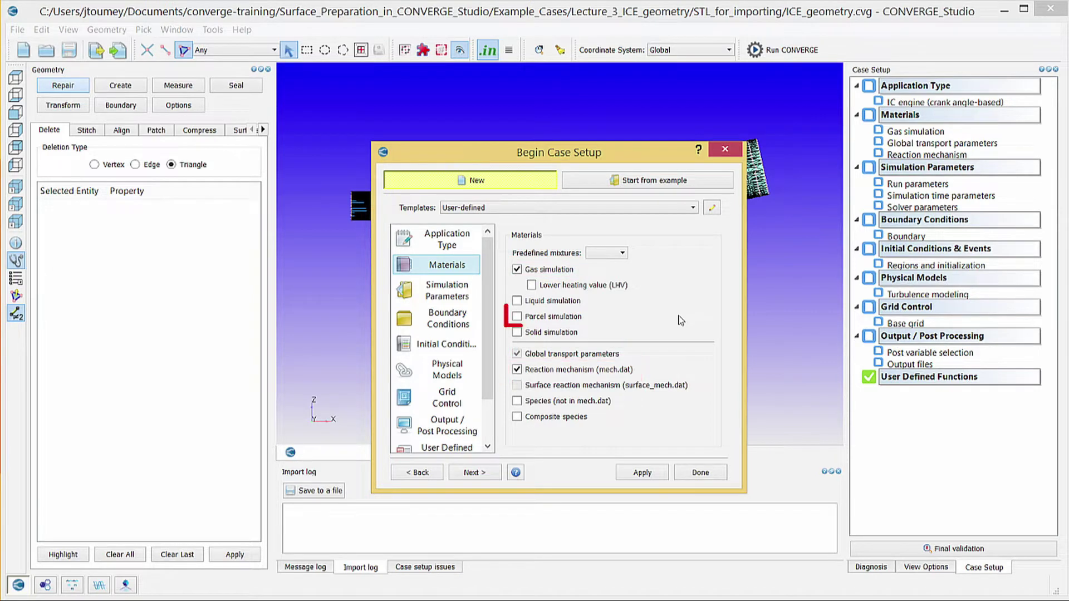
click(545, 319)
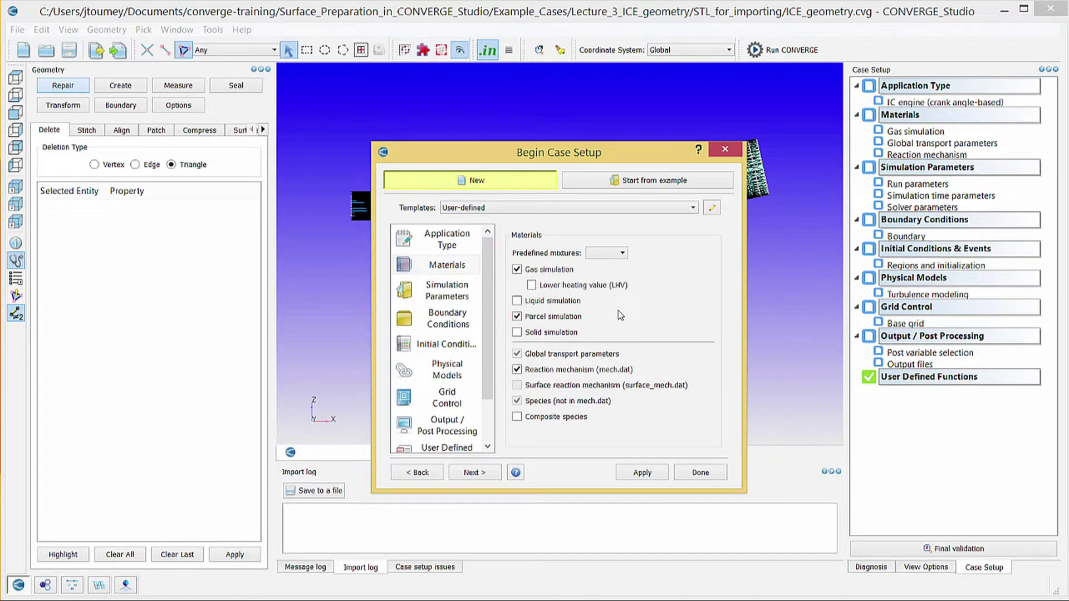
click(471, 305)
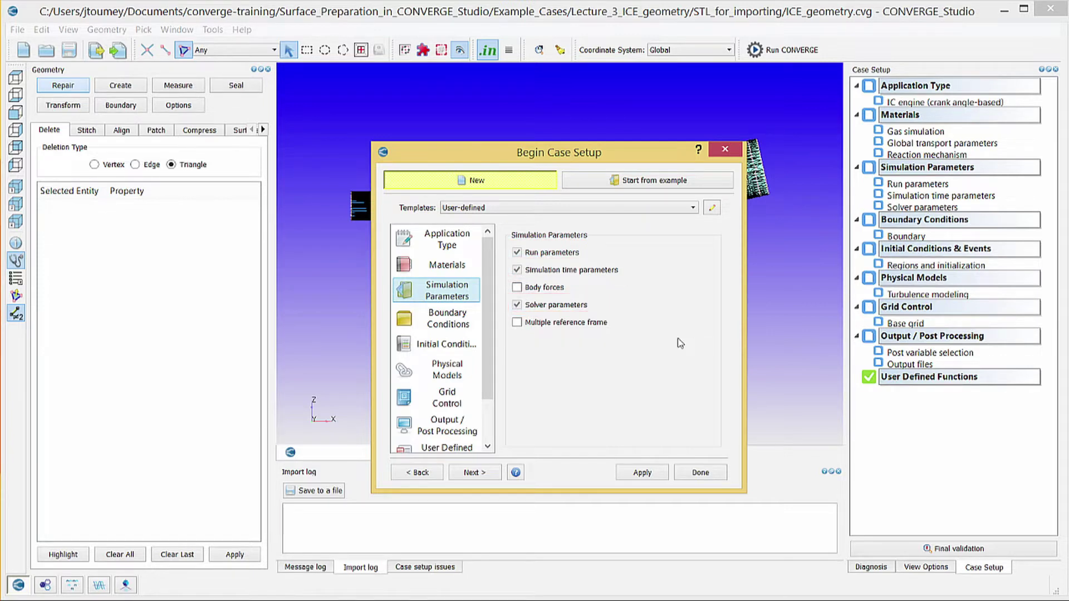
click(430, 320)
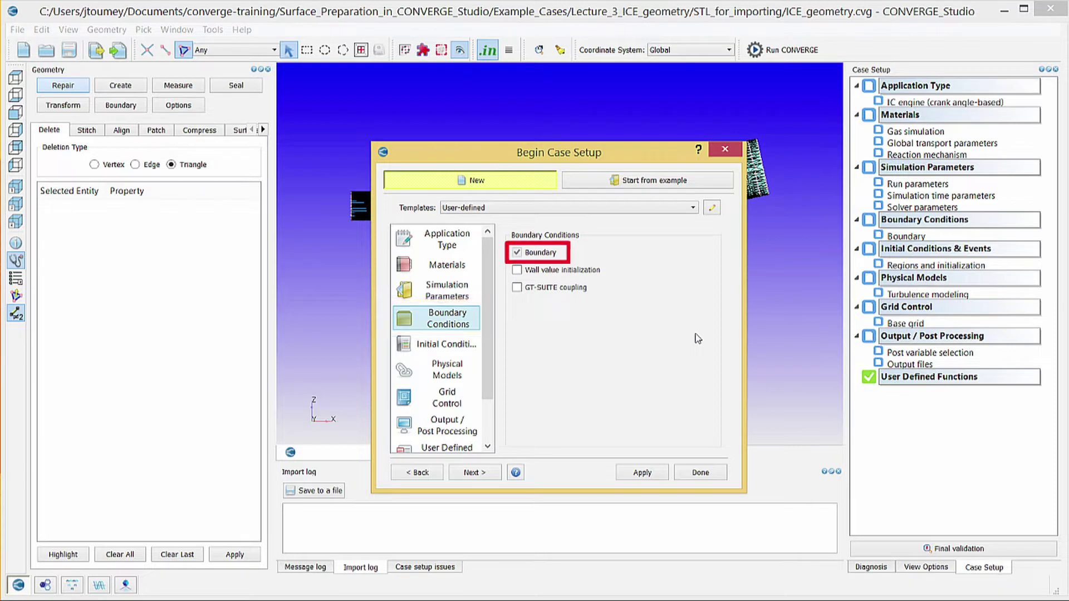
click(479, 342)
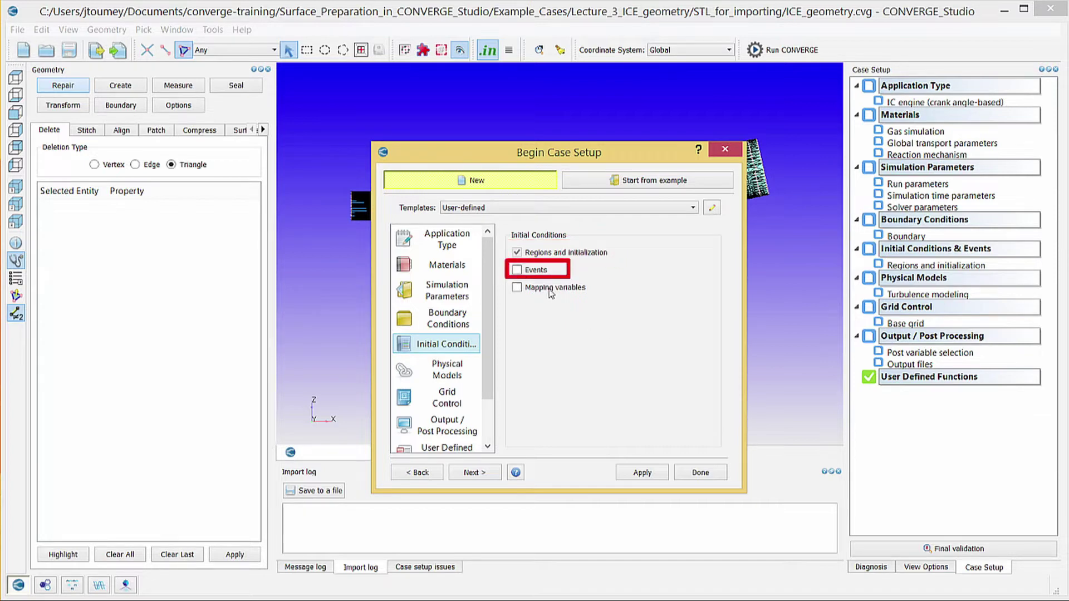
click(538, 273)
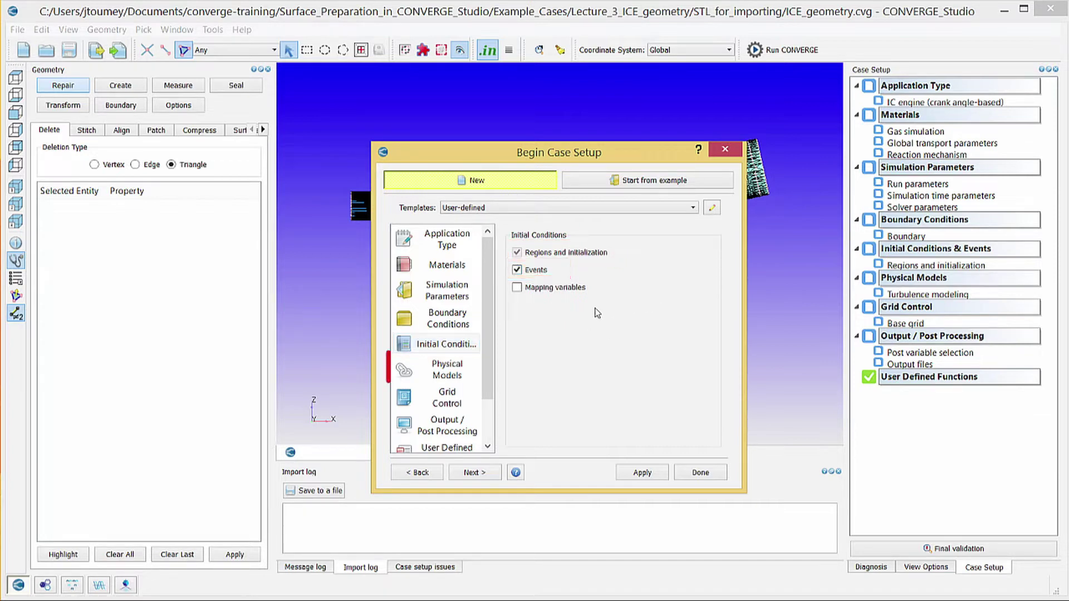
click(449, 370)
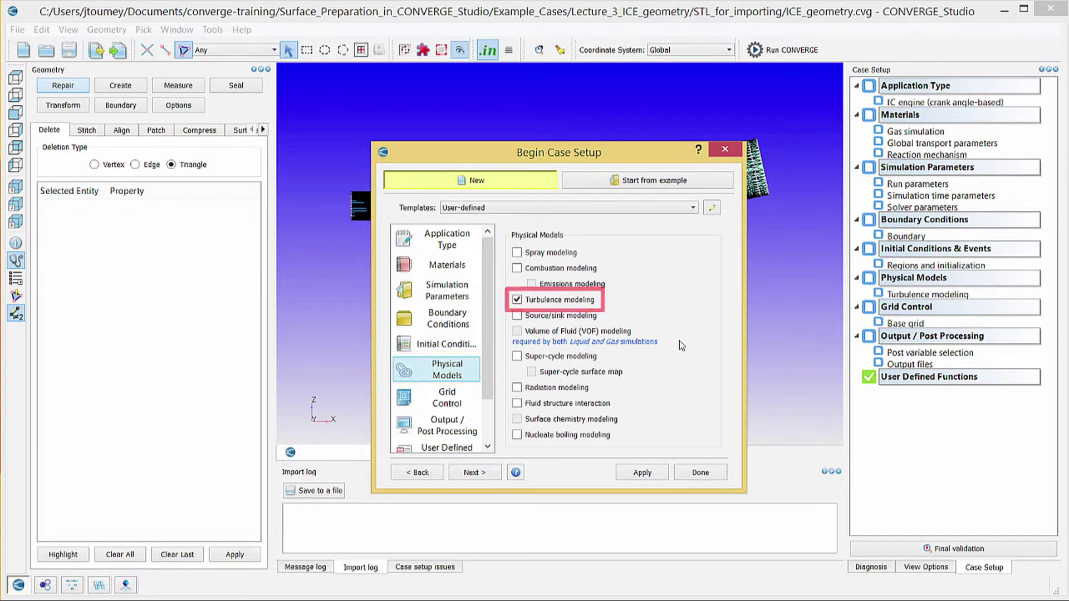
- Enable spray, combustion and emissions modeling plus adaptive mesh refinement and fixed embedding, then finish the wizard
click(556, 254)
click(563, 268)
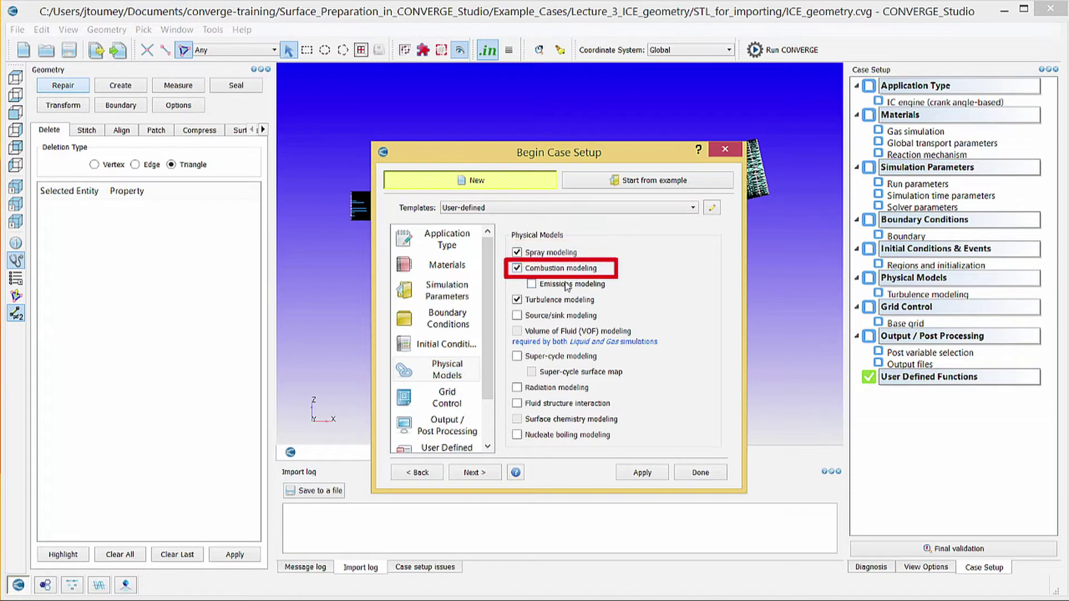
click(567, 285)
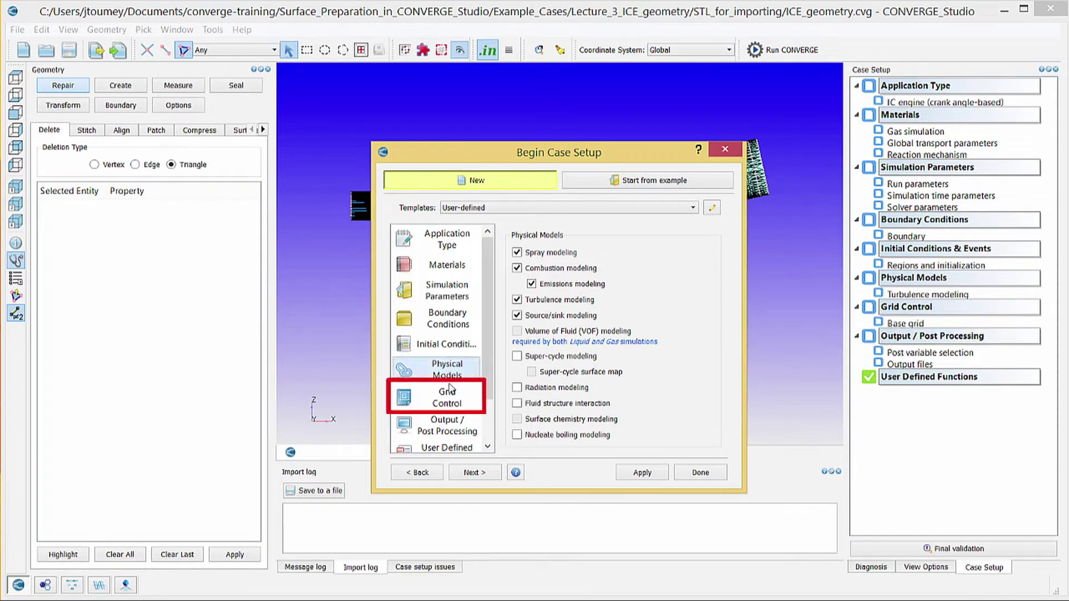
key(Down)
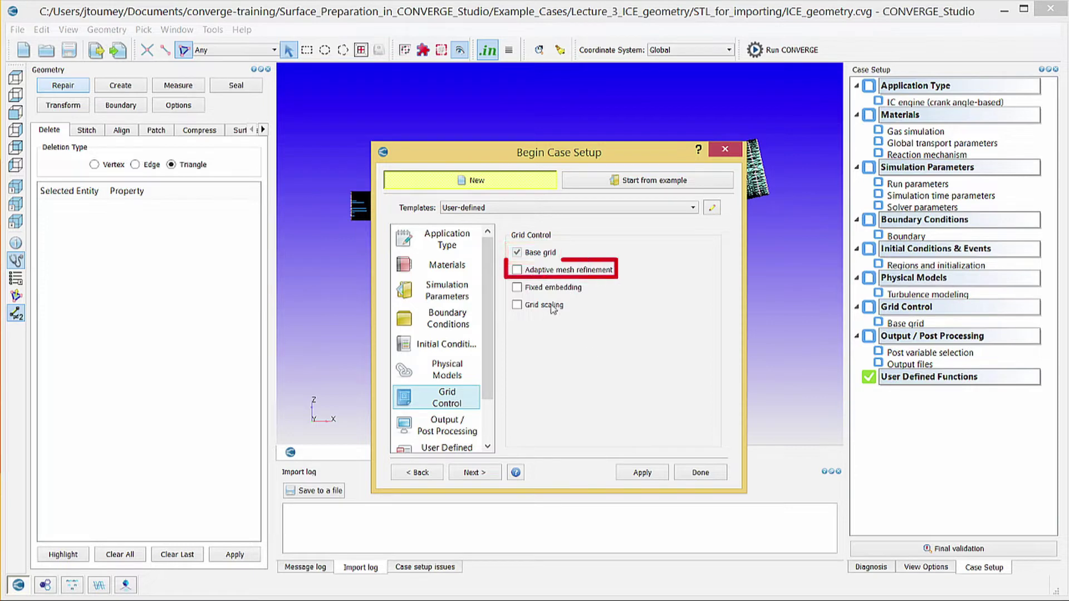
click(563, 272)
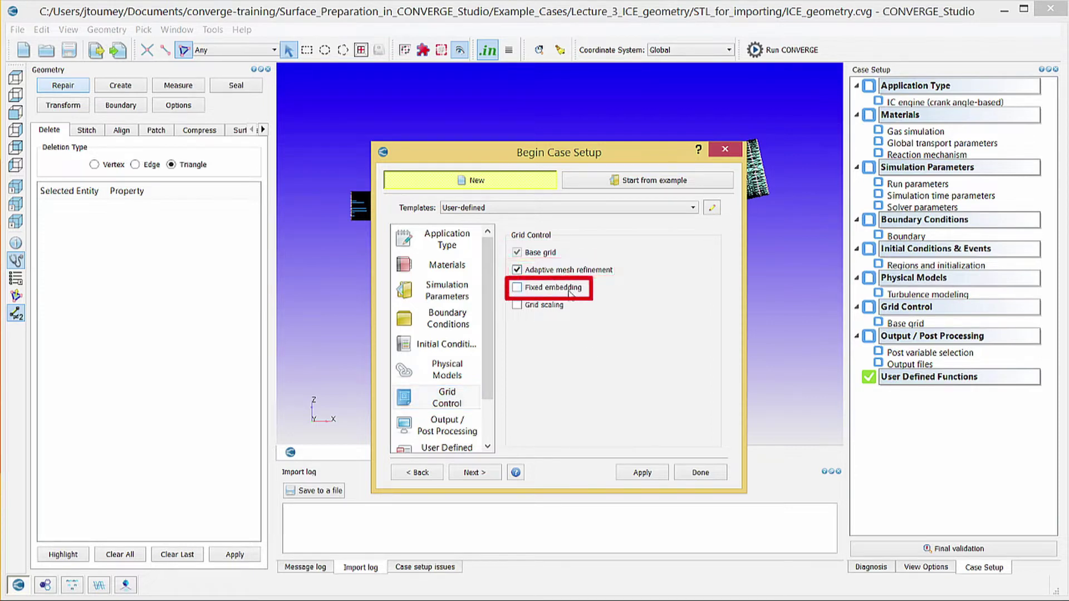
click(570, 293)
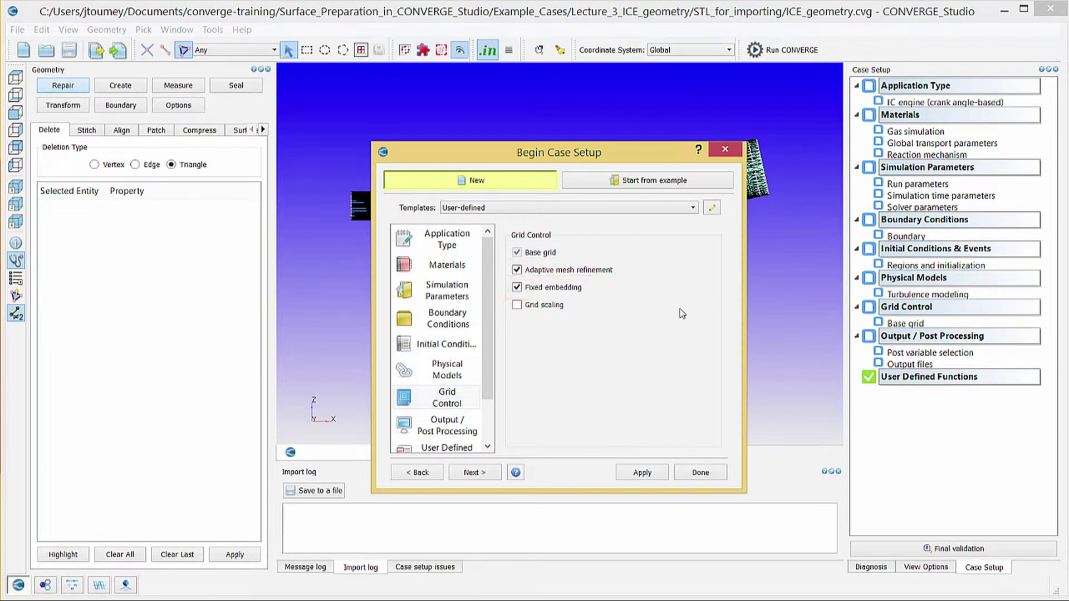
click(442, 430)
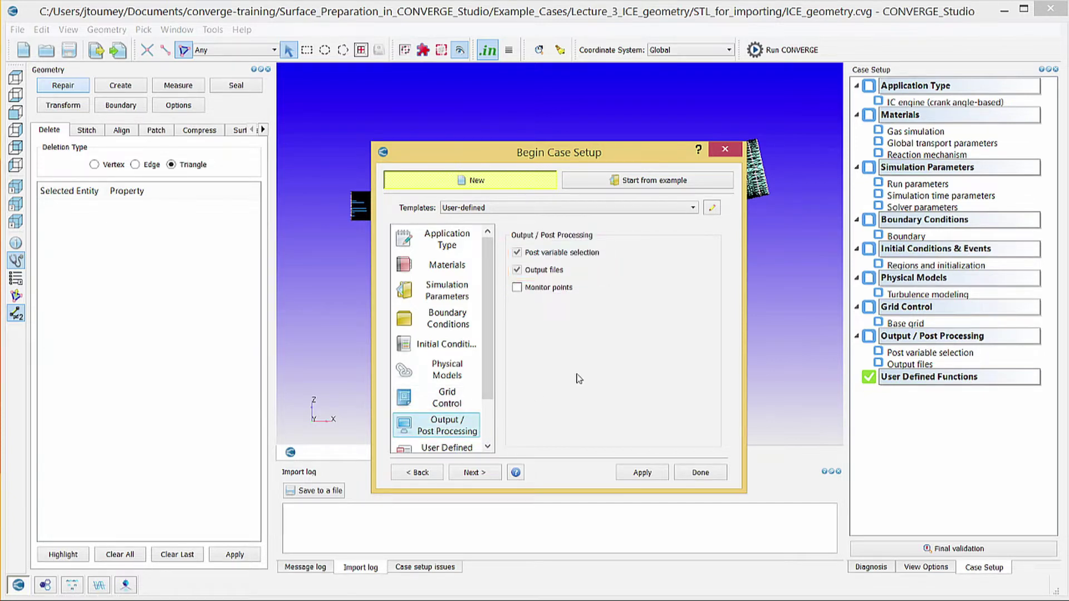
click(691, 471)
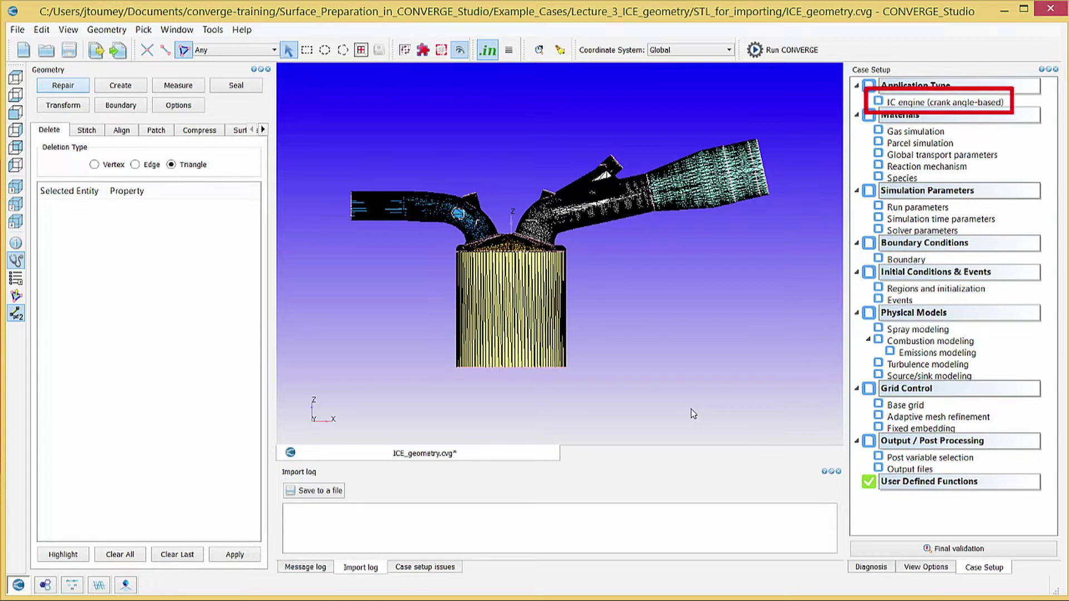
- Set engine bore 0.086 m, stroke 0.09 m, connecting rod 0.18 m and crank speed 3000 rpm
double_click(908, 103)
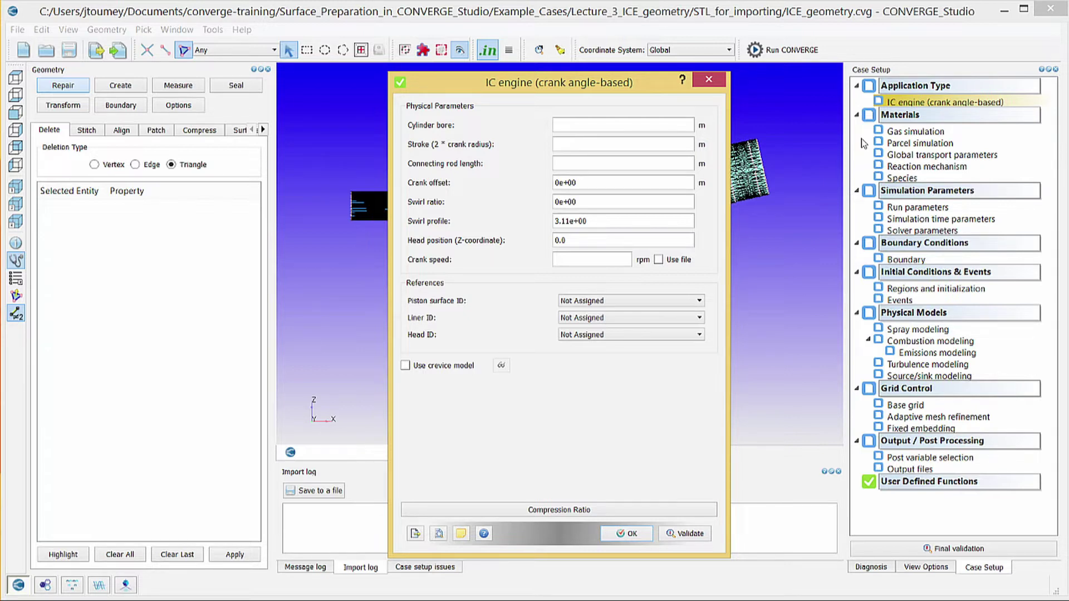
click(656, 126)
text(0.086)
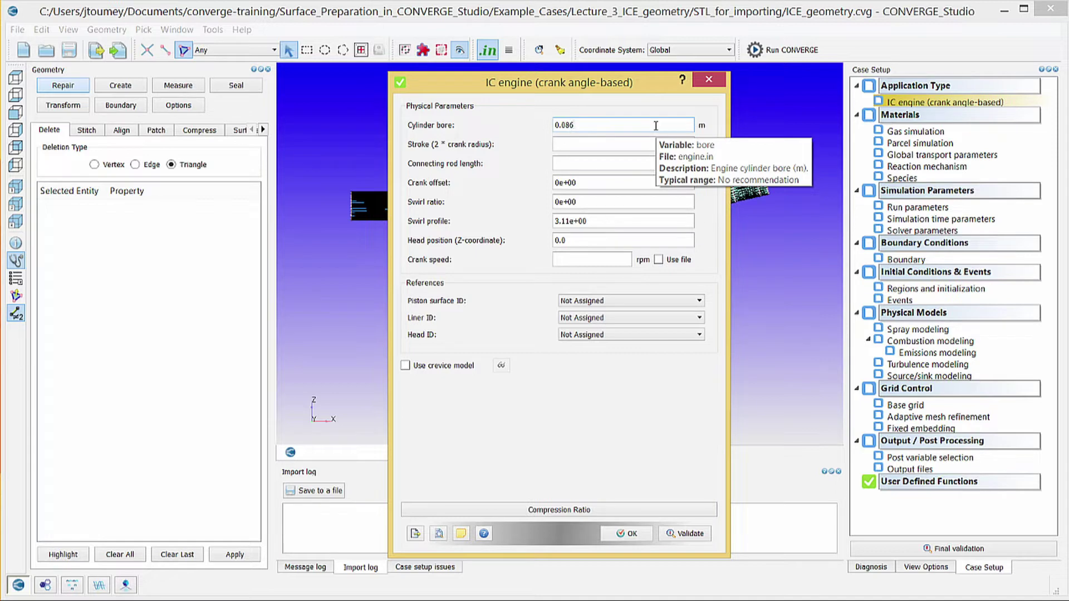
click(593, 146)
text(0.09)
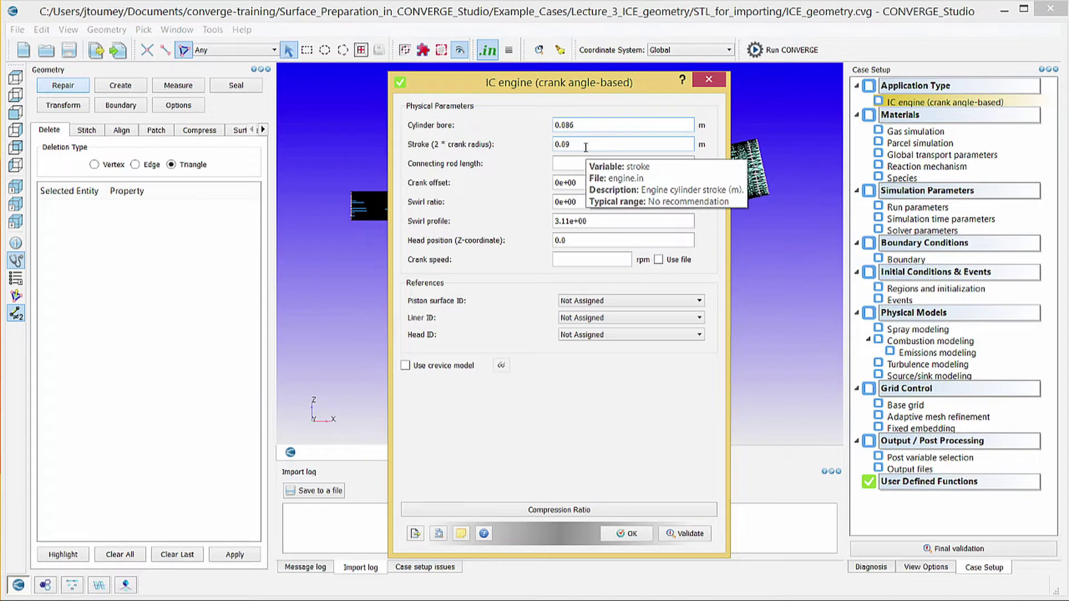
click(579, 162)
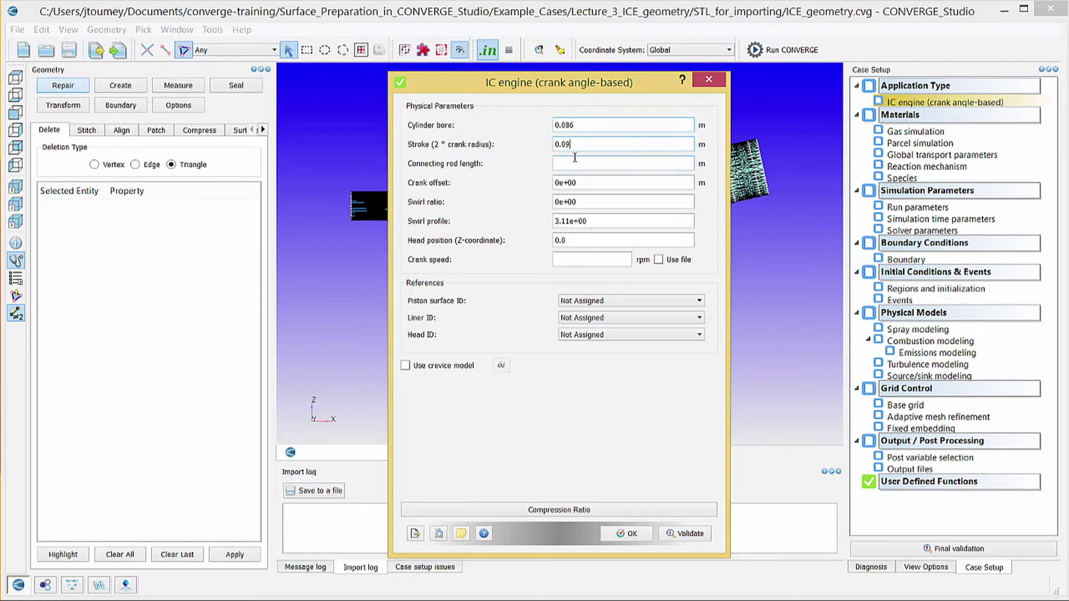
click(577, 159)
text(0.18)
click(573, 259)
text(3000)
- Map the piston surface, liner and head IDs to the Piston, Liner and Head boundaries
click(574, 301)
scroll(577, 378, down, 2)
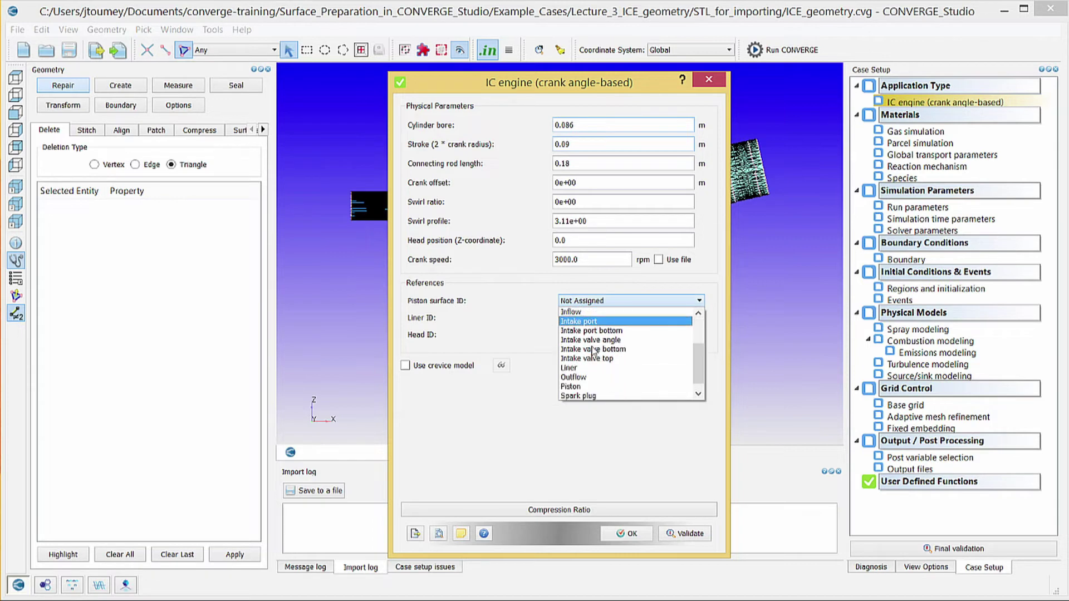
click(577, 389)
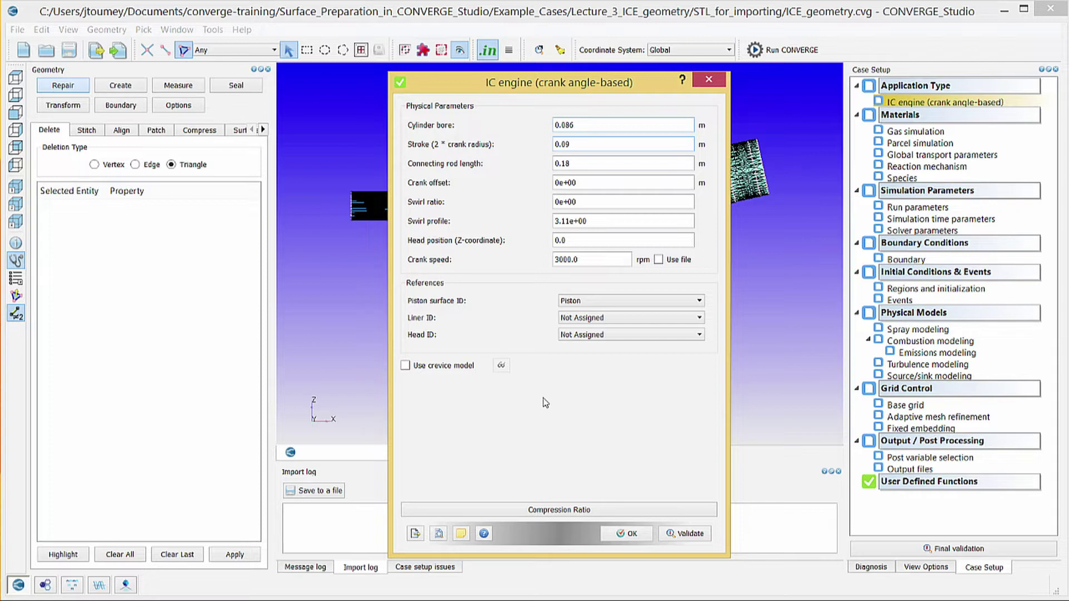
click(582, 317)
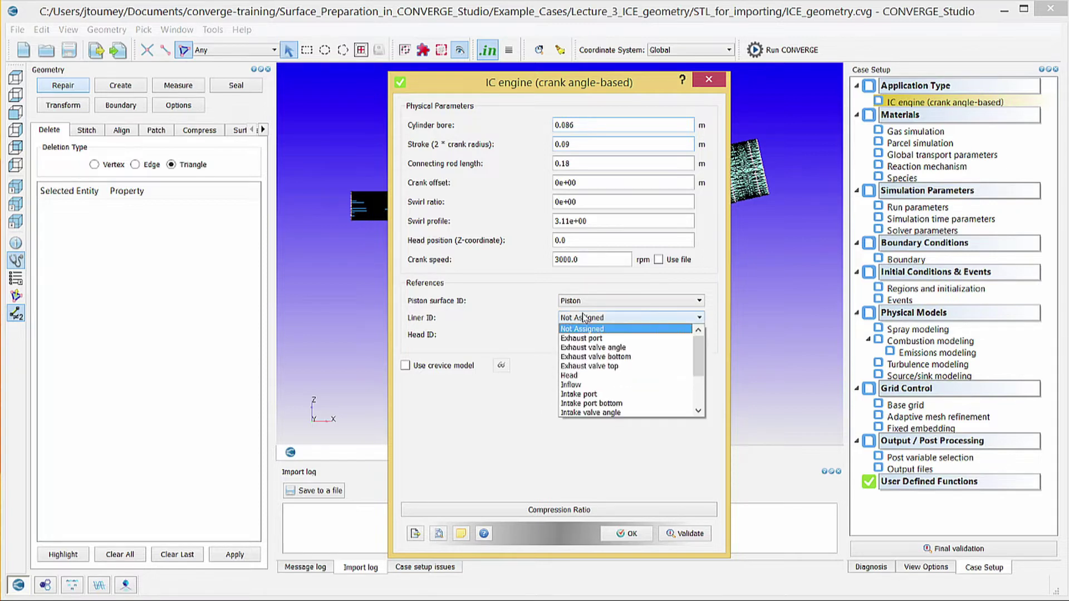
scroll(573, 382, down, 2)
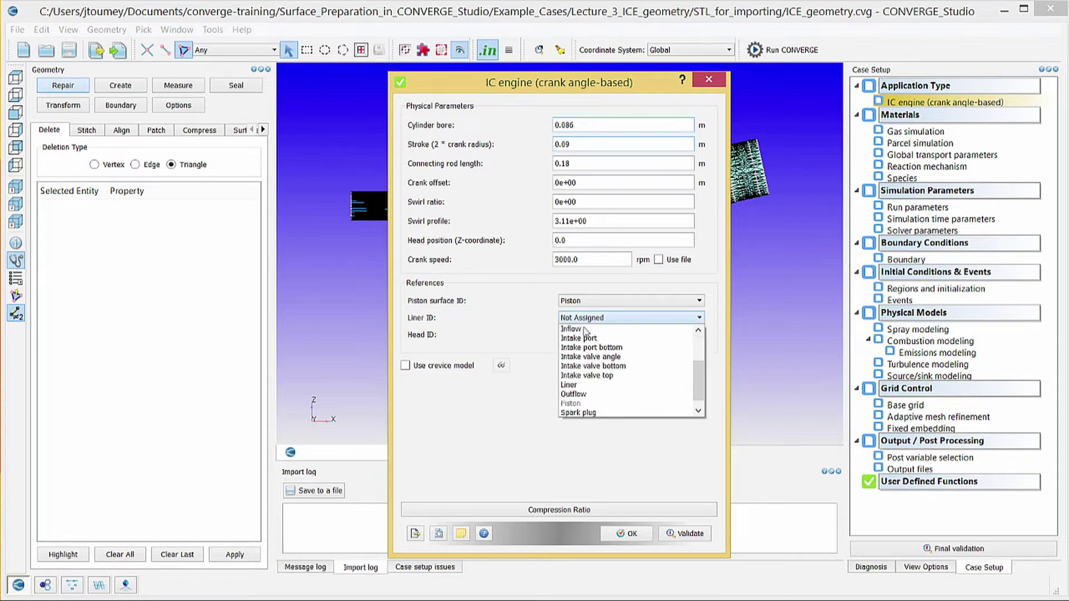
click(573, 385)
click(577, 338)
click(573, 393)
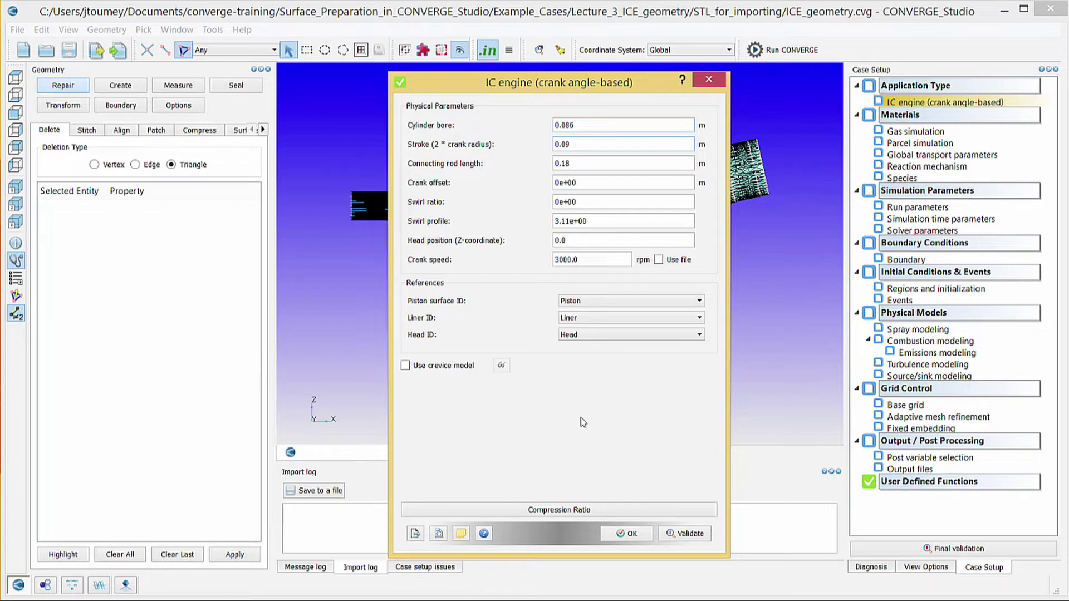
- Confirm the IC engine parameters and open the Gas simulation settings
click(618, 533)
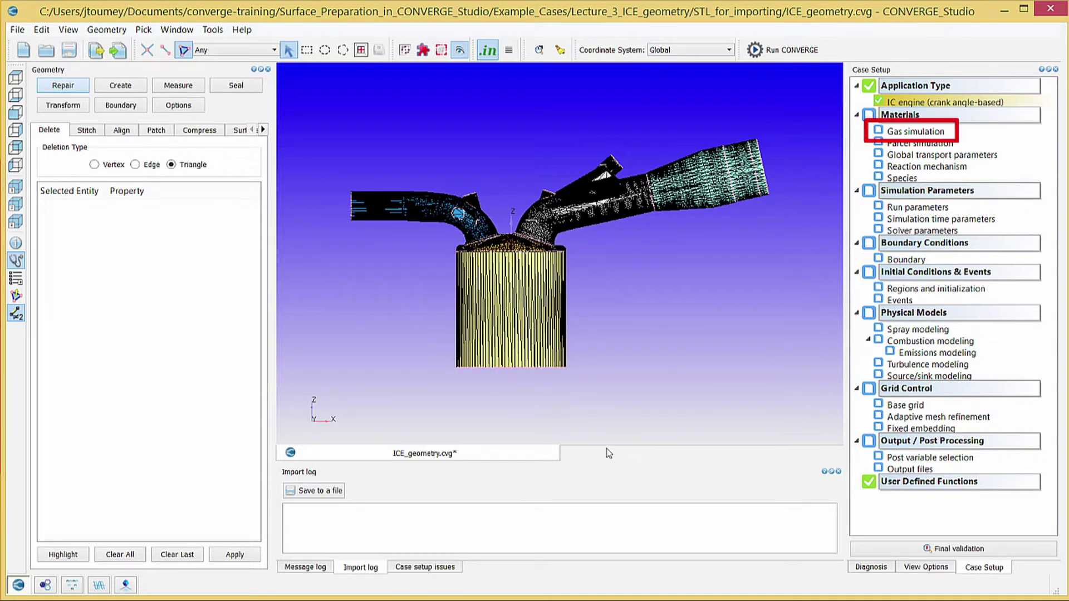
click(924, 134)
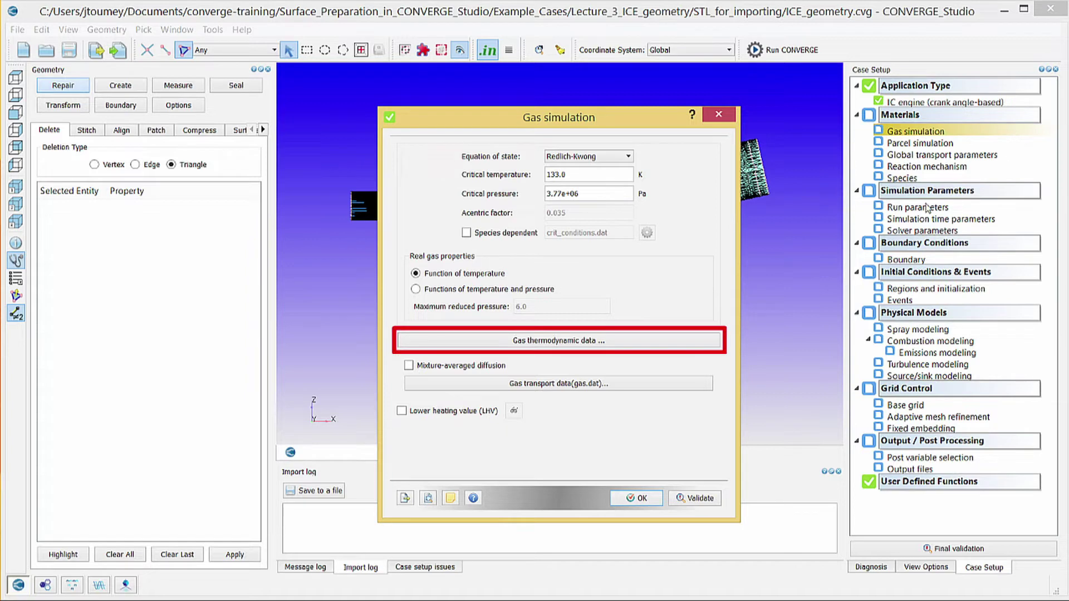
- Open the gas thermodynamic data list and start importing a thermodynamic data file
click(682, 341)
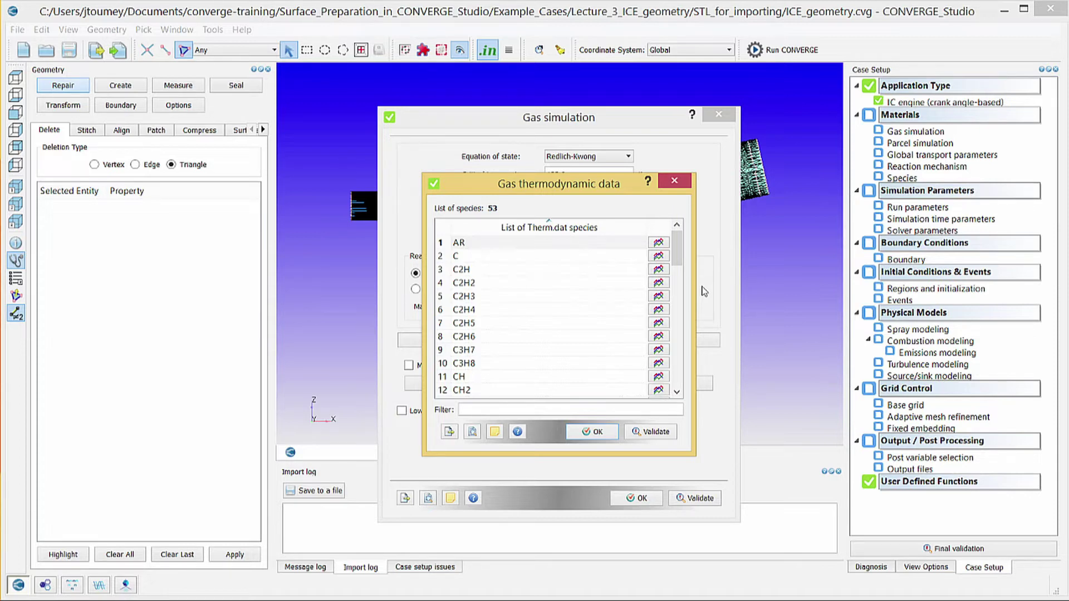
click(449, 432)
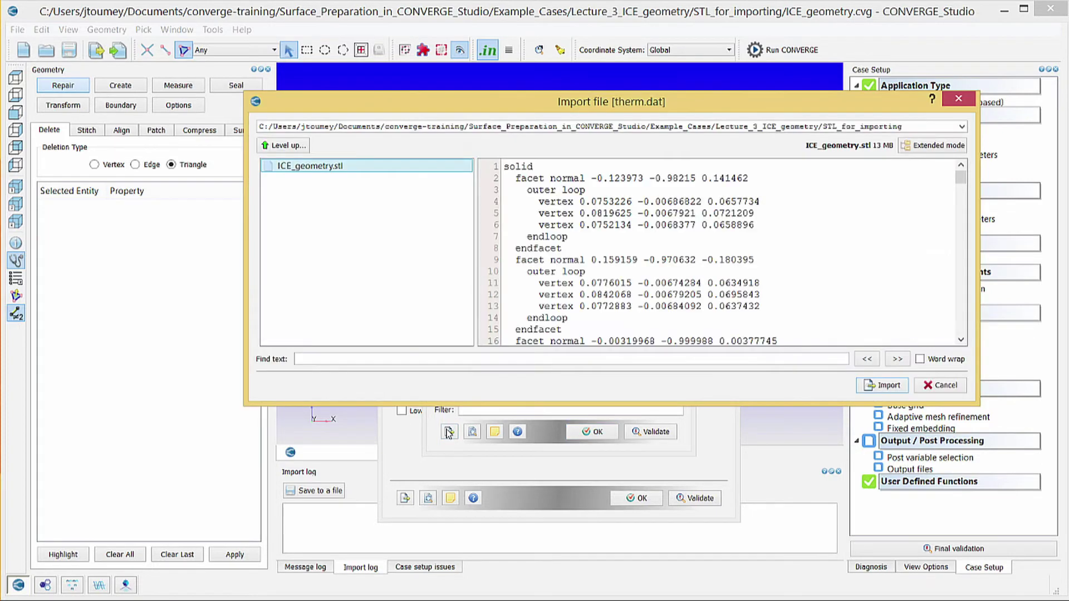
- Import therm.dat from converge-training/SI8_engine_PFI_SAGE, growing the species list to 74
click(287, 146)
click(287, 146)
click(286, 146)
click(287, 146)
click(286, 146)
double_click(310, 204)
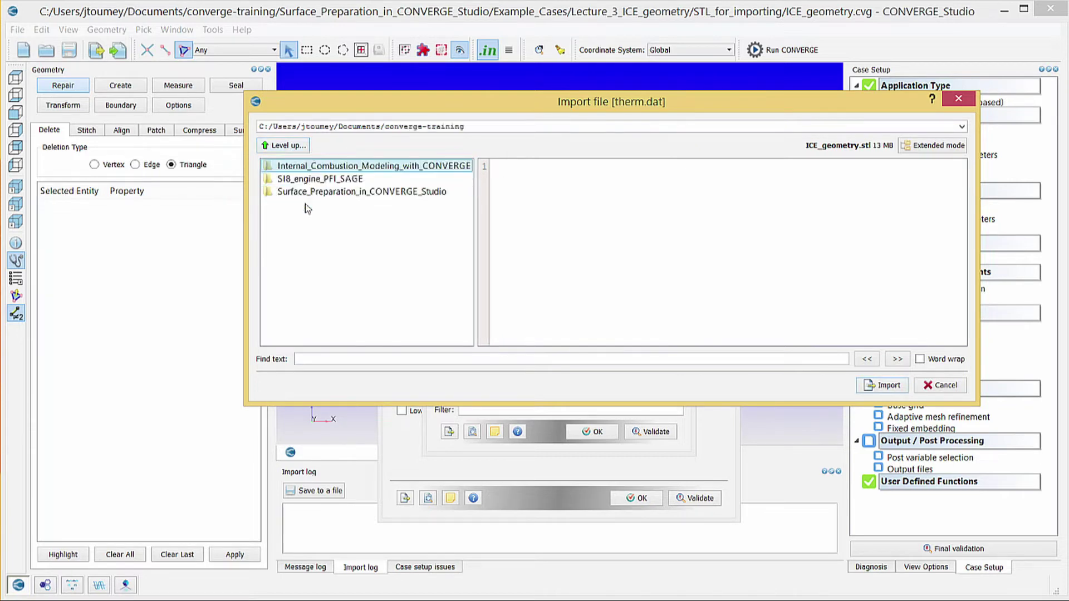
double_click(312, 179)
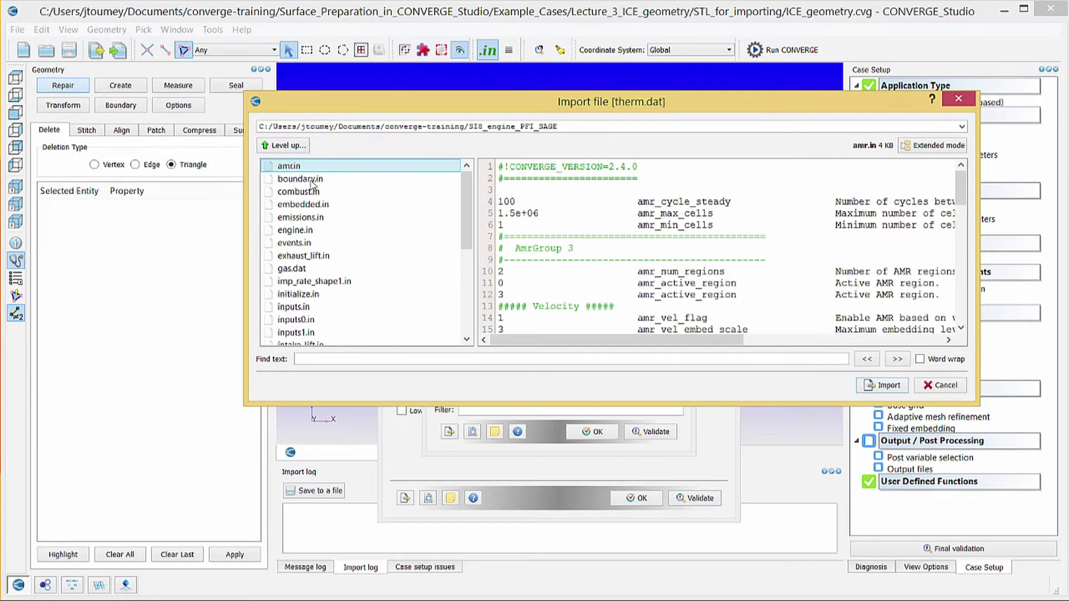
scroll(342, 232, down, 6)
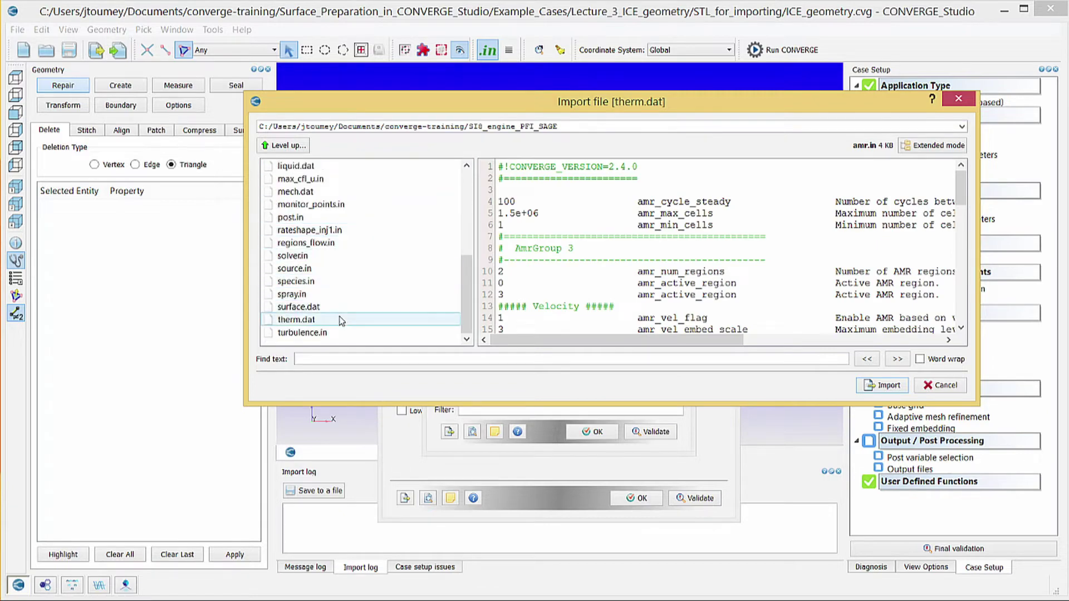
click(340, 321)
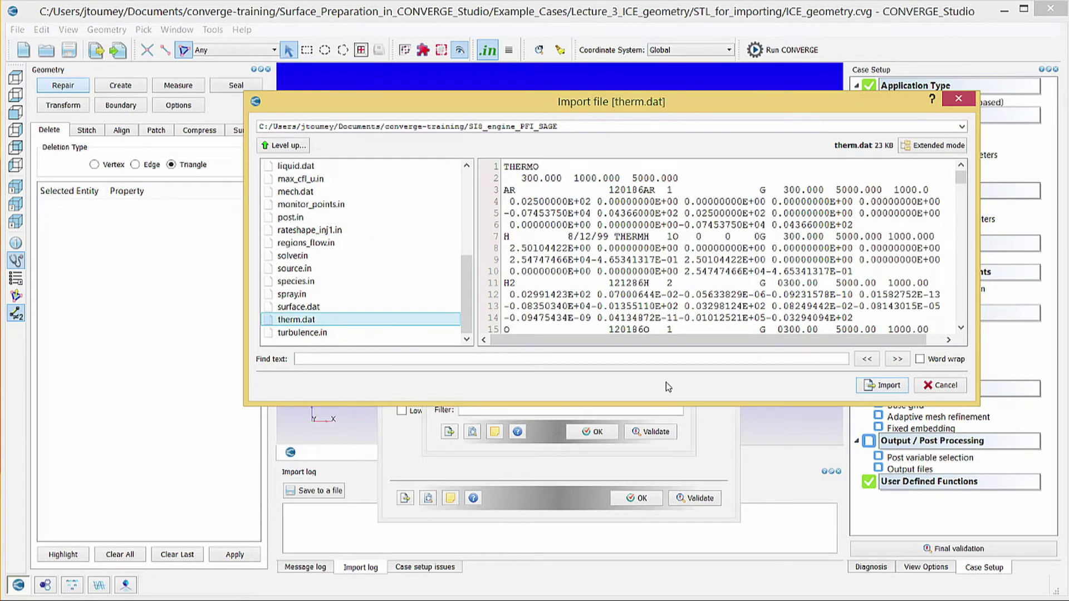
click(883, 390)
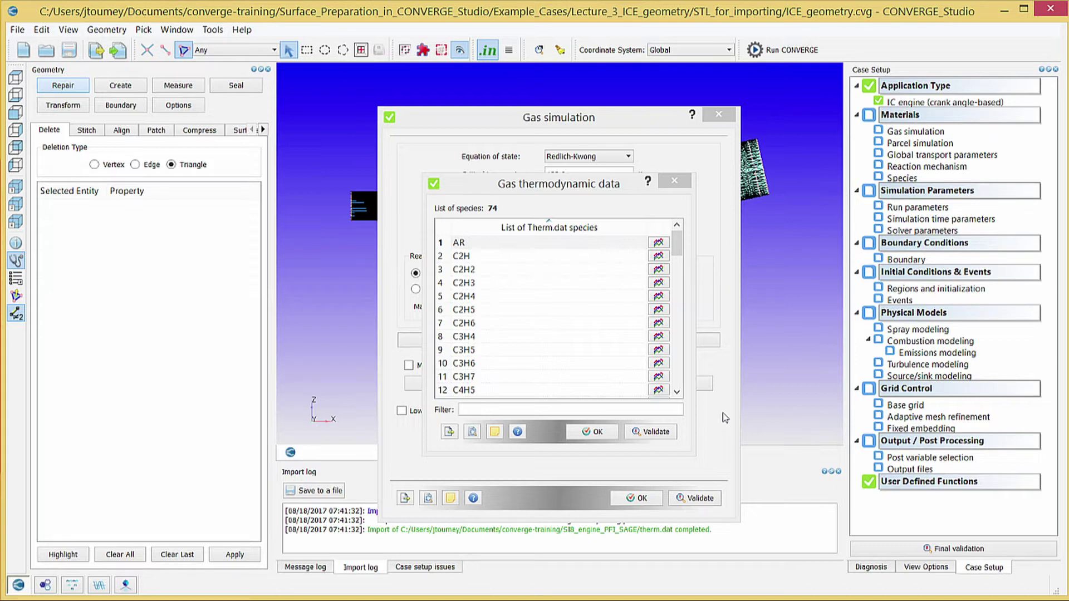
- Try deleting and interpolating intermediate gas transport rows, undo it, and close both data windows
click(597, 433)
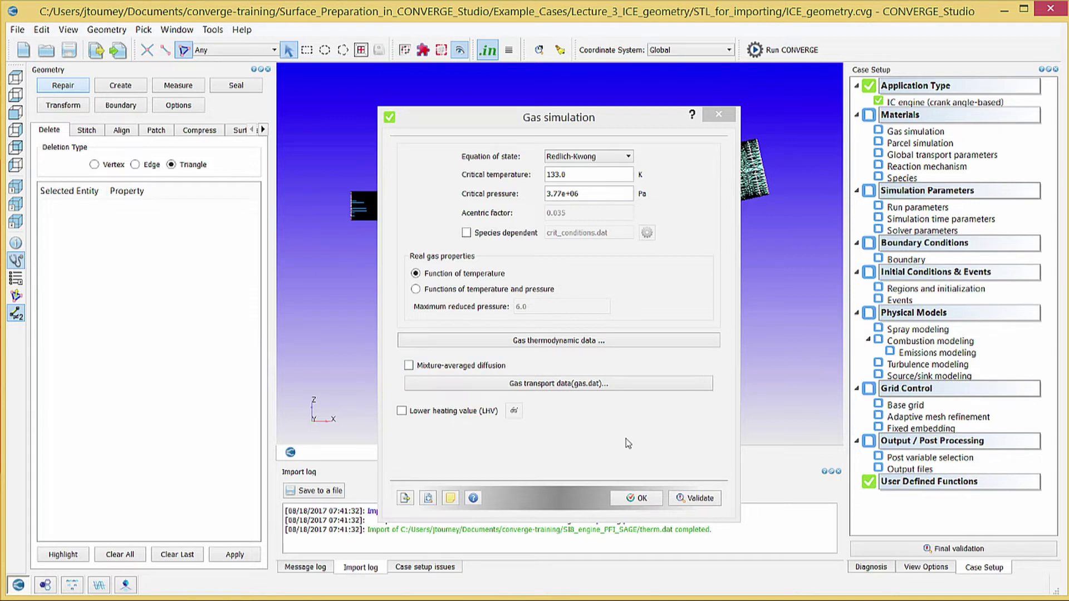
click(627, 385)
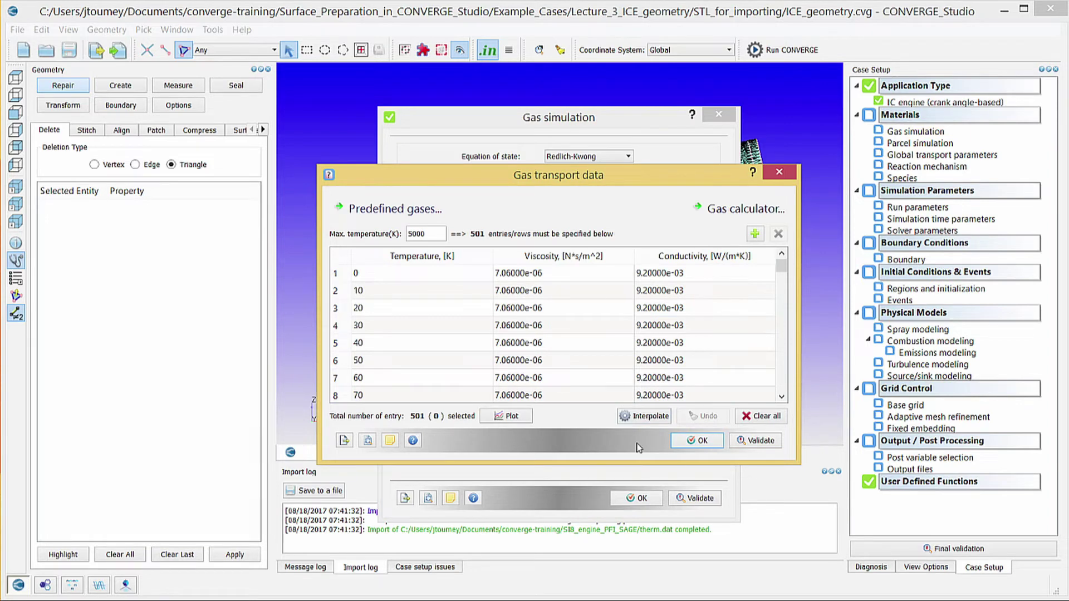
mouse_move(402, 291)
mouse_down()
mouse_move(599, 381)
mouse_move(620, 413)
mouse_move(652, 426)
mouse_move(657, 452)
mouse_move(671, 384)
mouse_move(686, 372)
mouse_up()
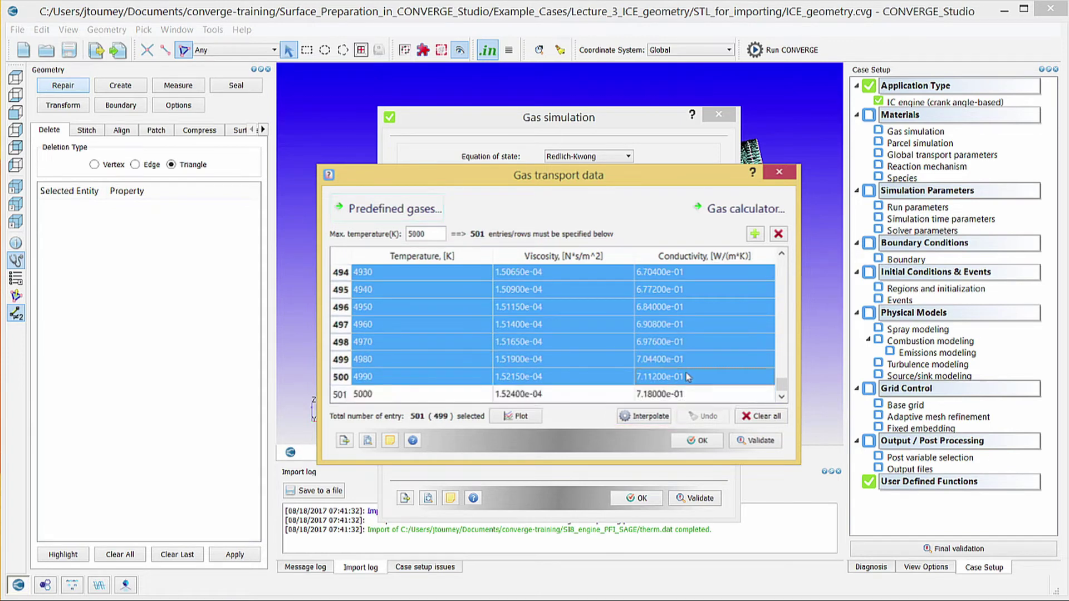
click(777, 238)
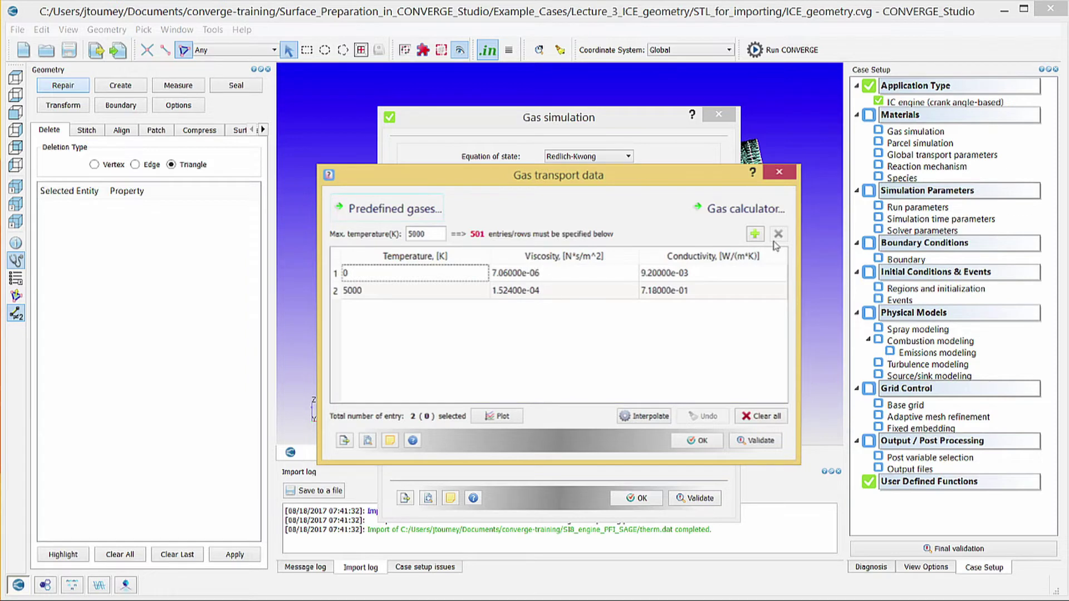
click(645, 418)
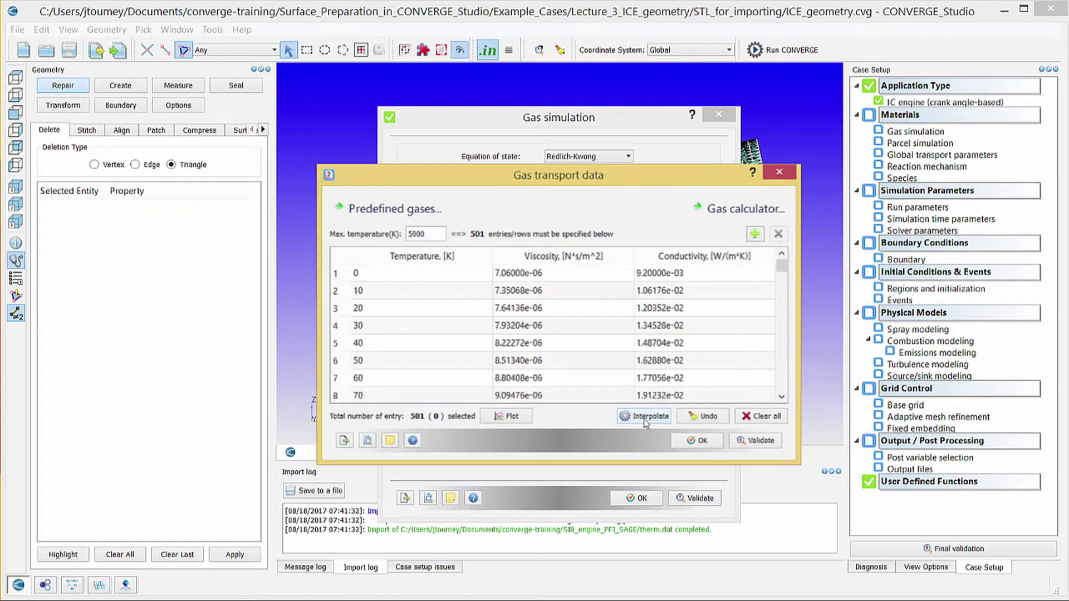
click(645, 422)
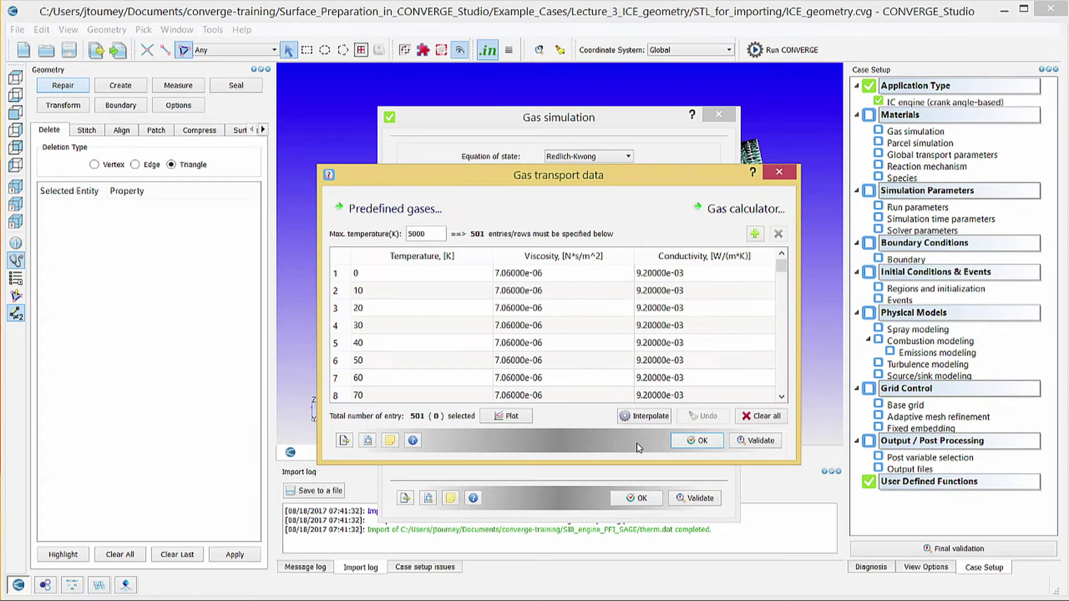
click(689, 441)
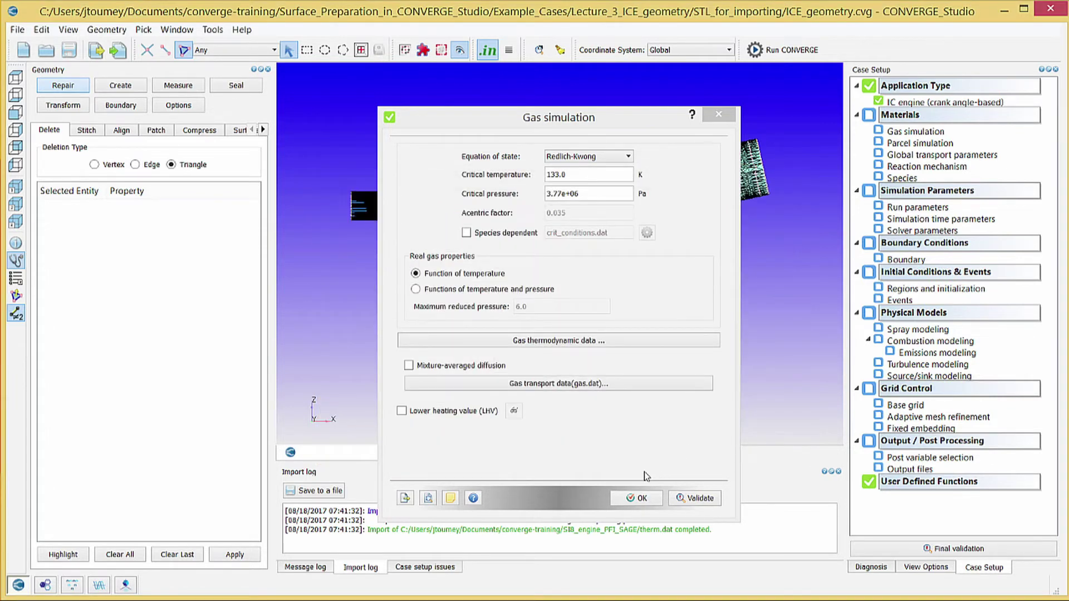
- Accept the gas settings, then add IC8H18_Isooctane from the predefined liquids as the parcel liquid
click(634, 498)
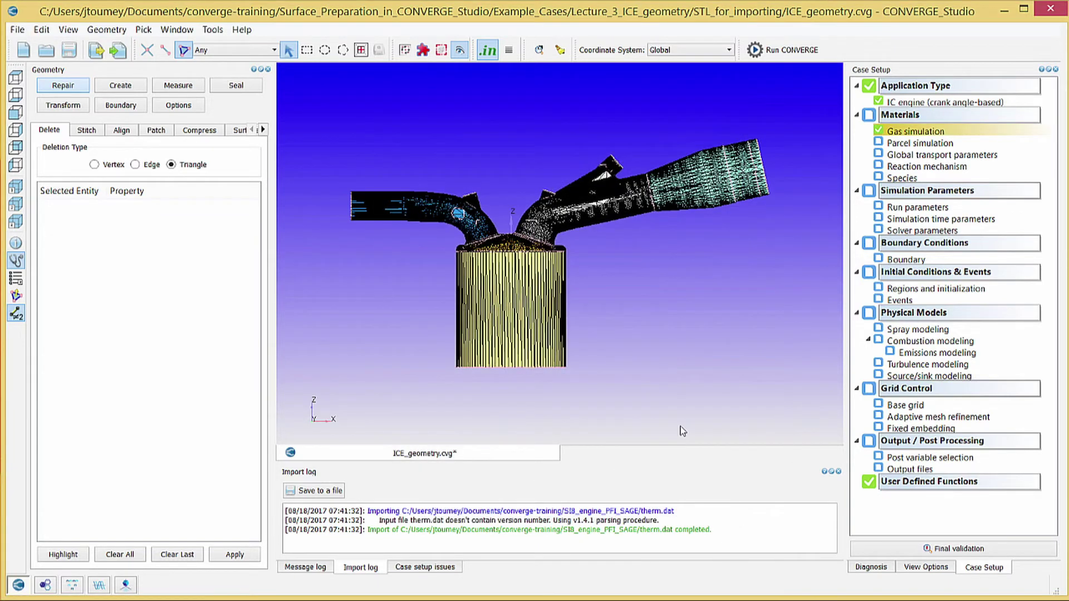
double_click(923, 143)
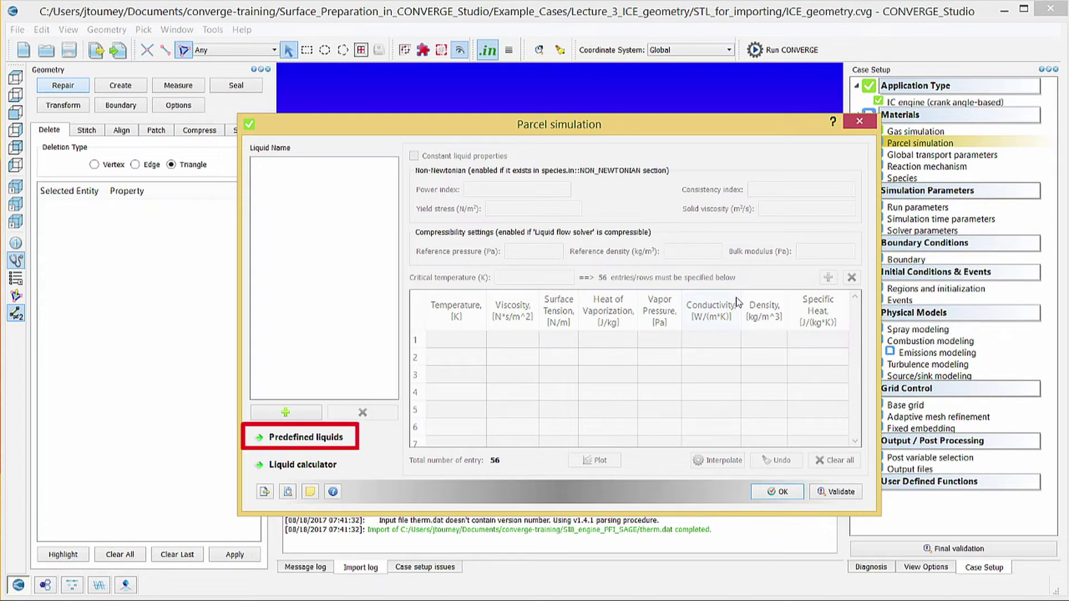
click(380, 439)
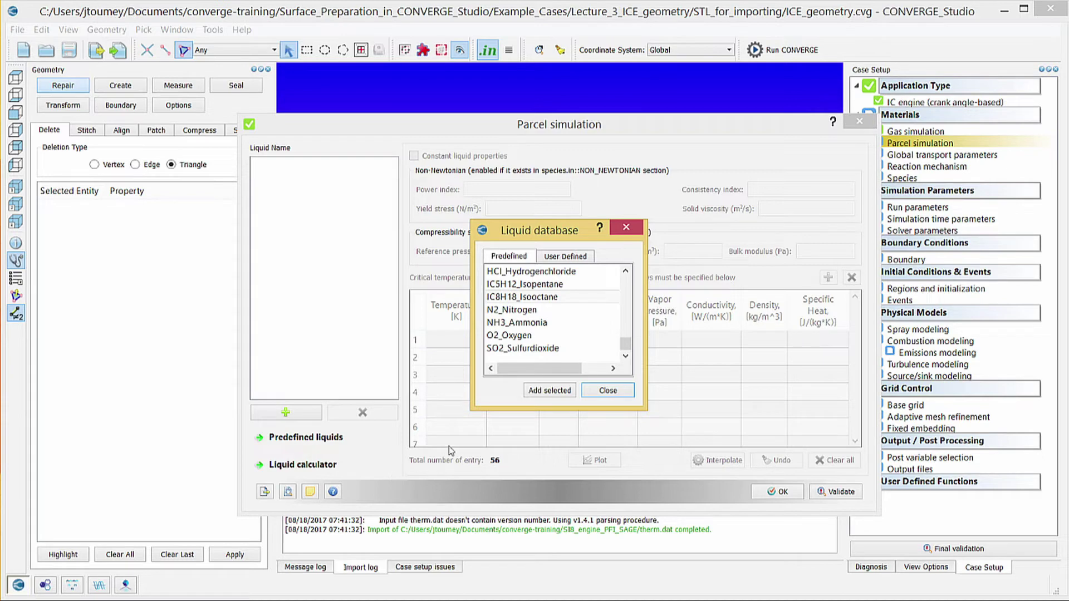
click(548, 298)
click(554, 324)
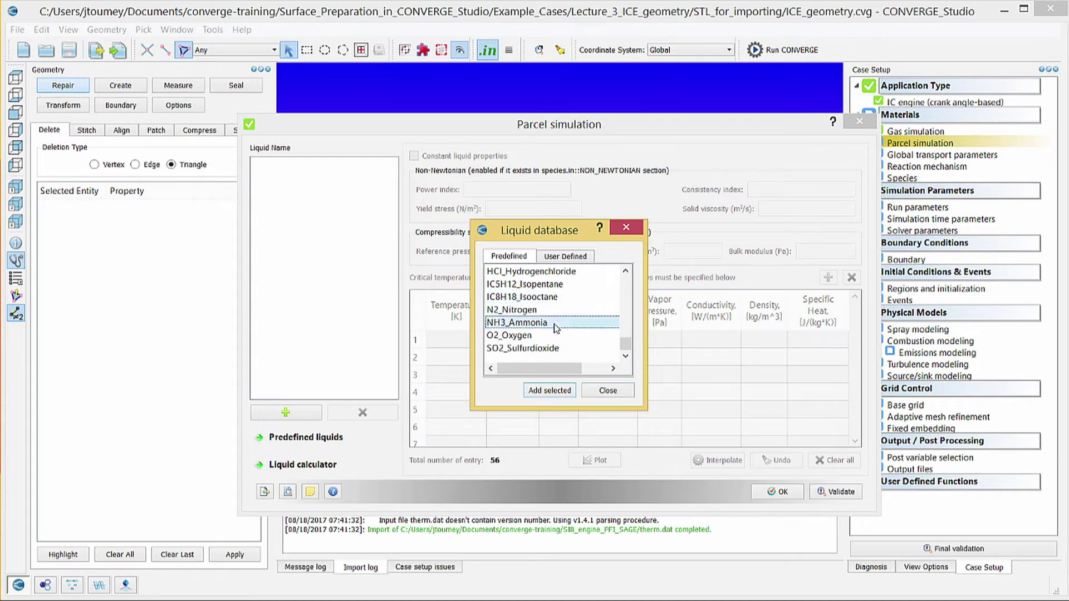
key(Home)
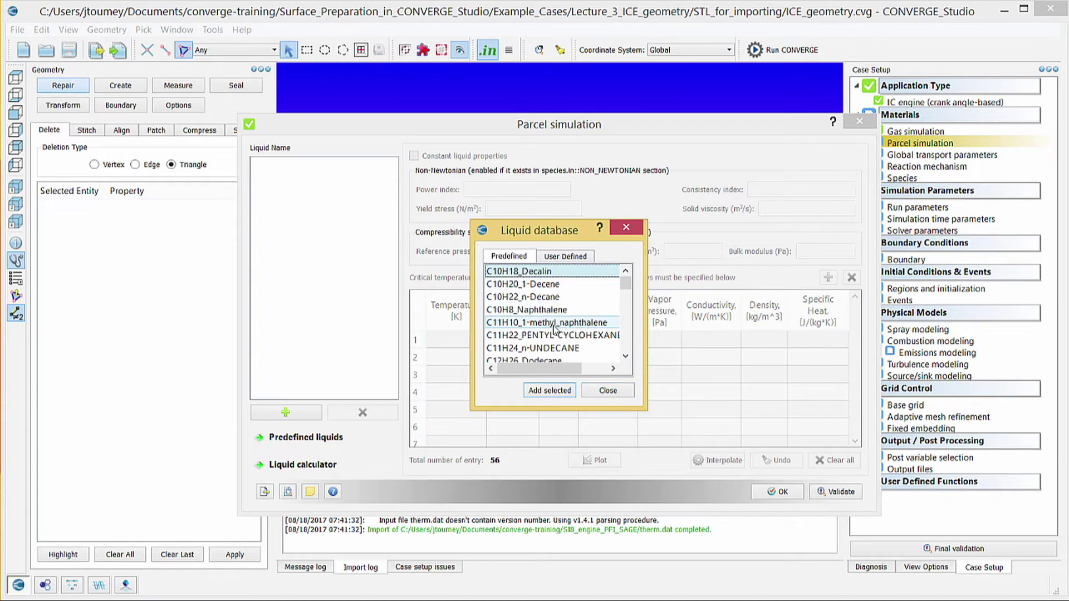
key(i)
key(c)
key(8)
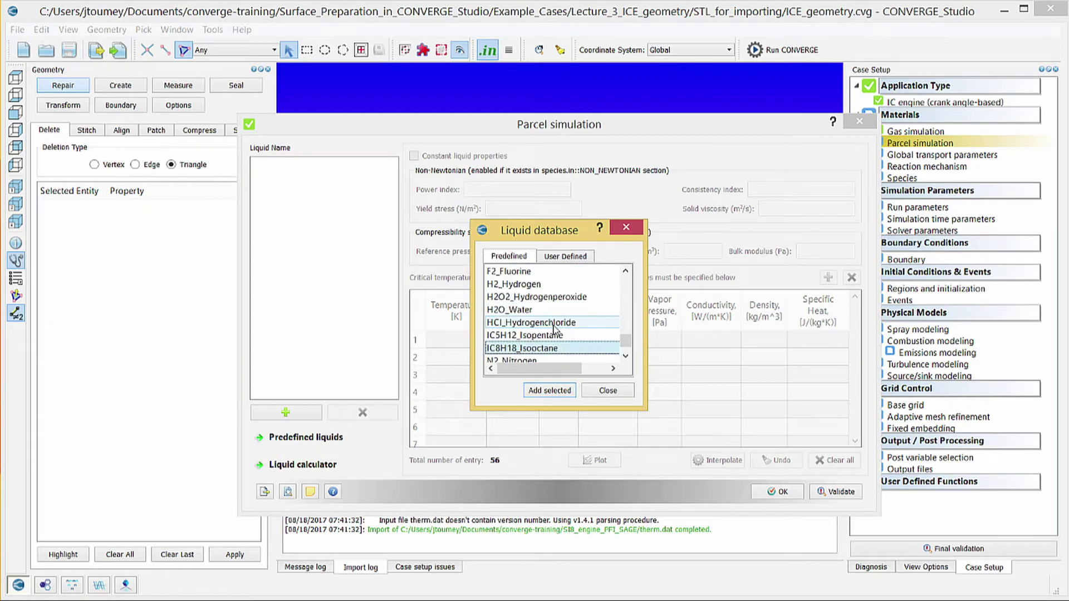
click(549, 390)
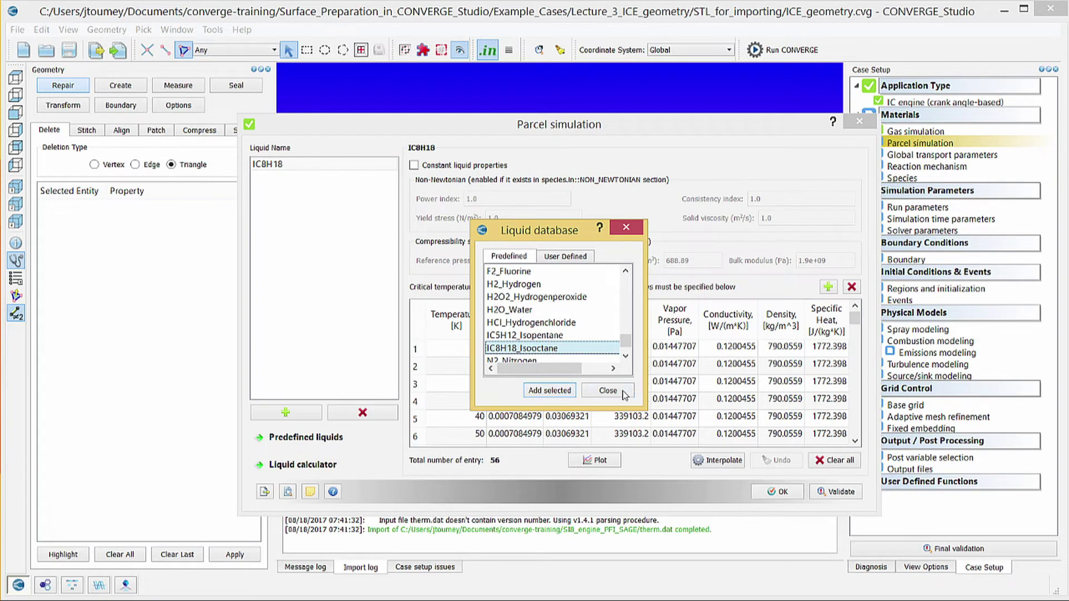
click(608, 390)
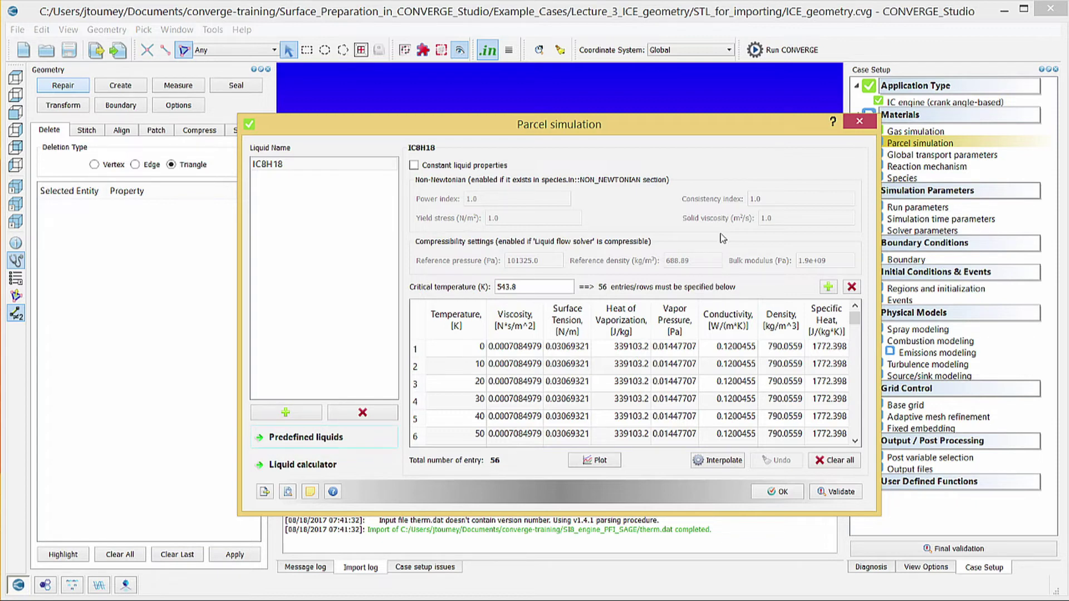
- Accept parcel settings, save the case, and accept global transport defaults (Prandtl 0.9, Schmidt 0.78)
click(793, 493)
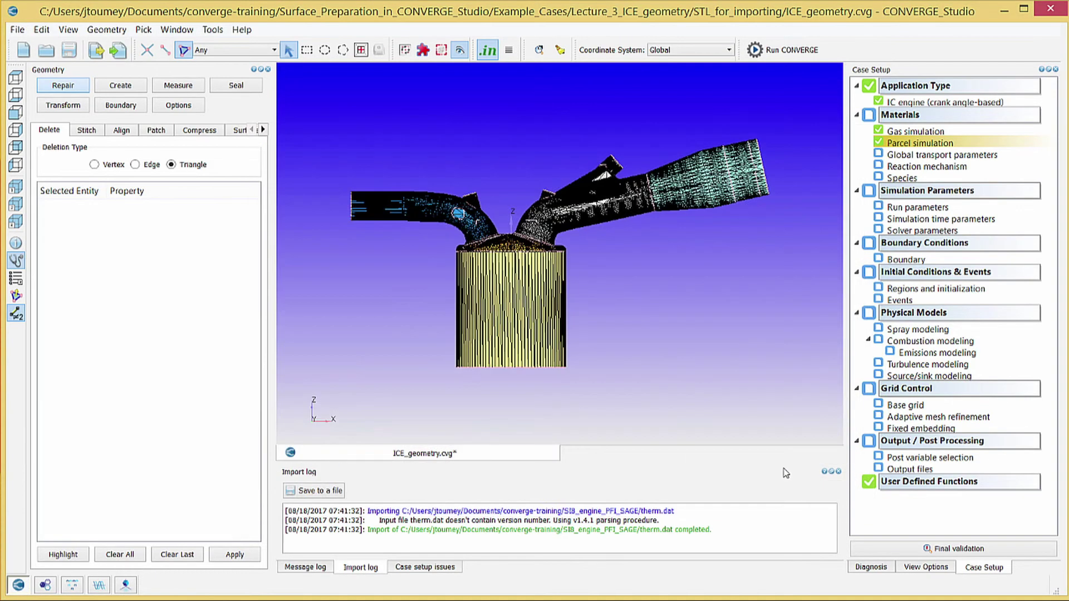
key(ctrl+s)
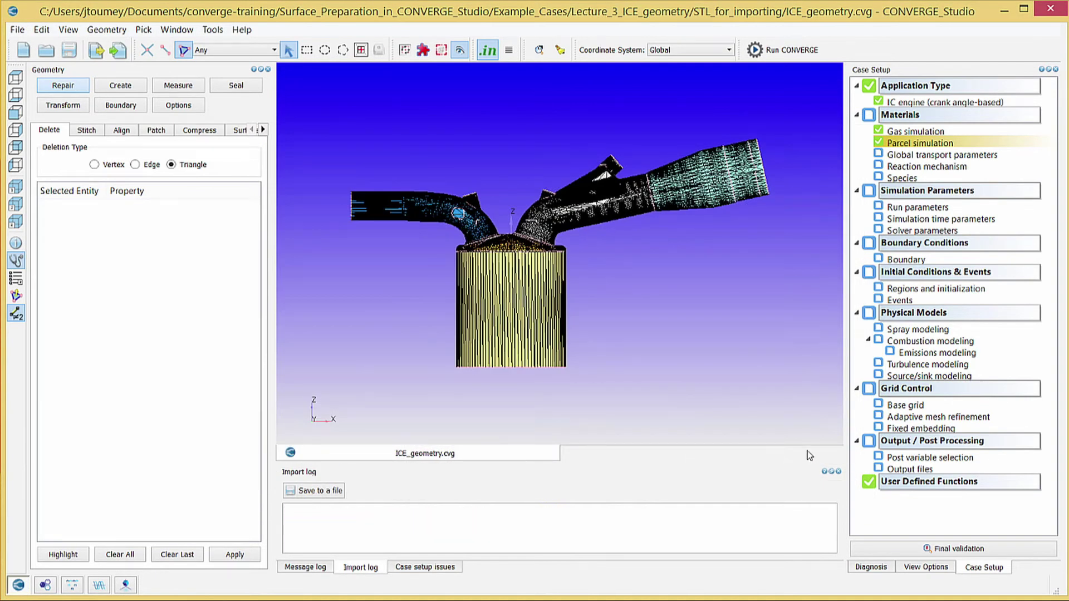
double_click(913, 155)
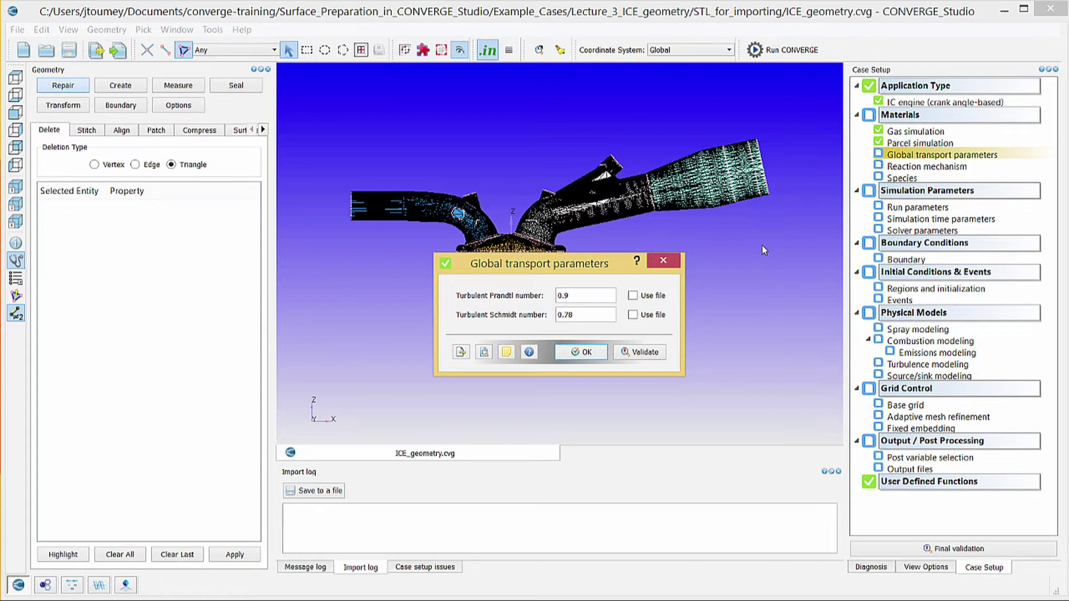
click(604, 352)
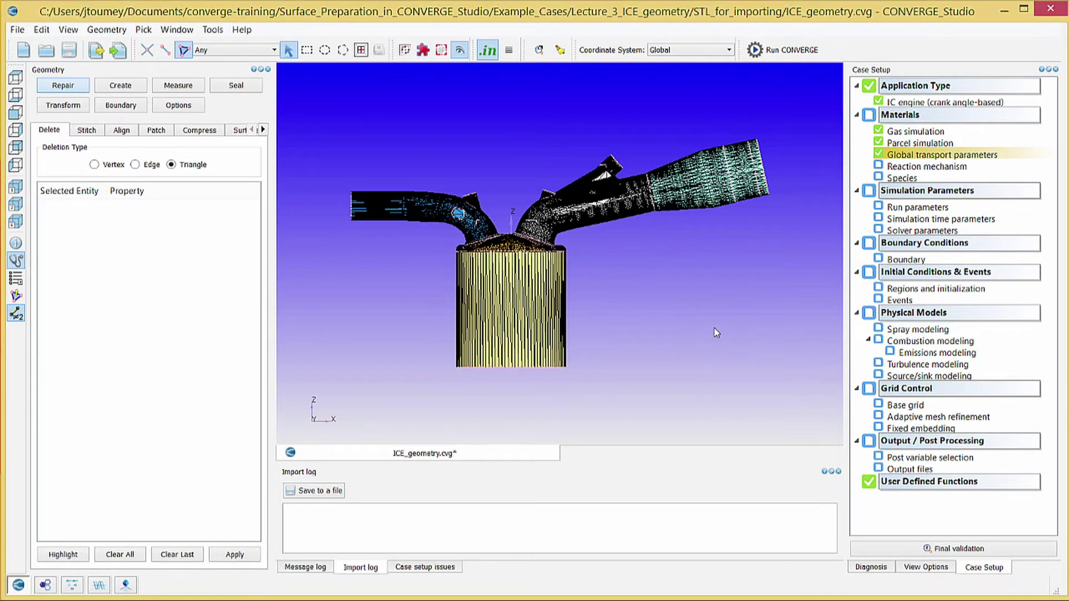
- Import mech.dat as the reaction mechanism (48 species, 152 reactions) and verify its consistency
double_click(915, 167)
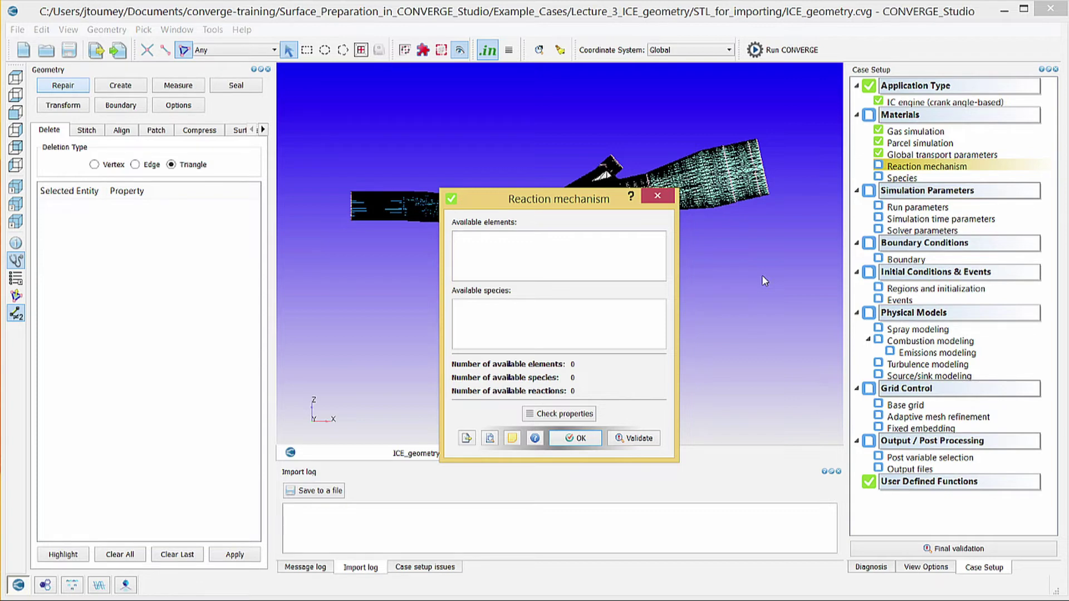
click(467, 438)
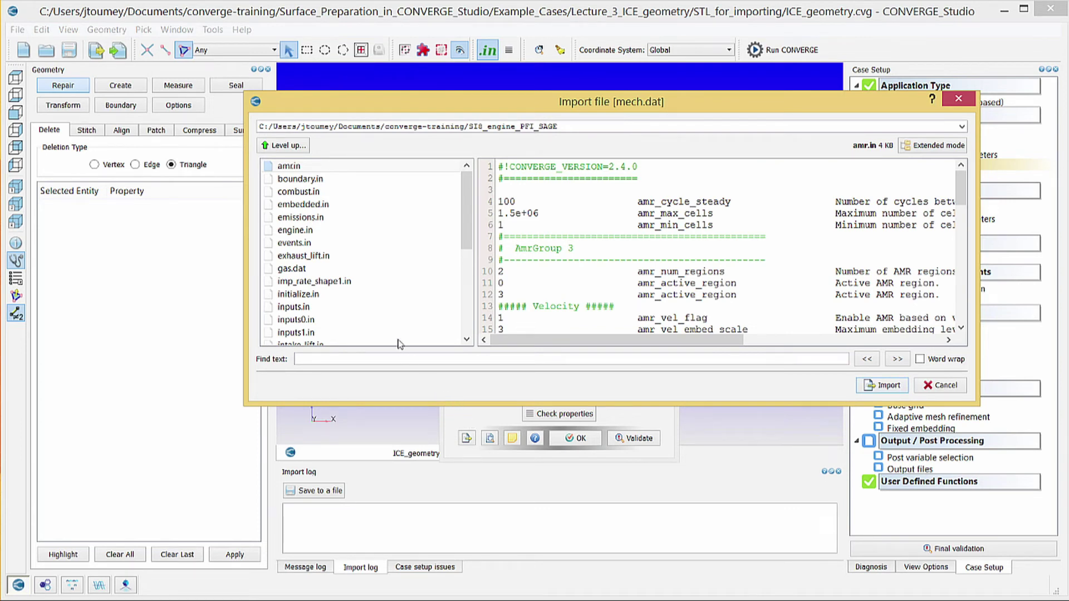
scroll(397, 314, down, 3)
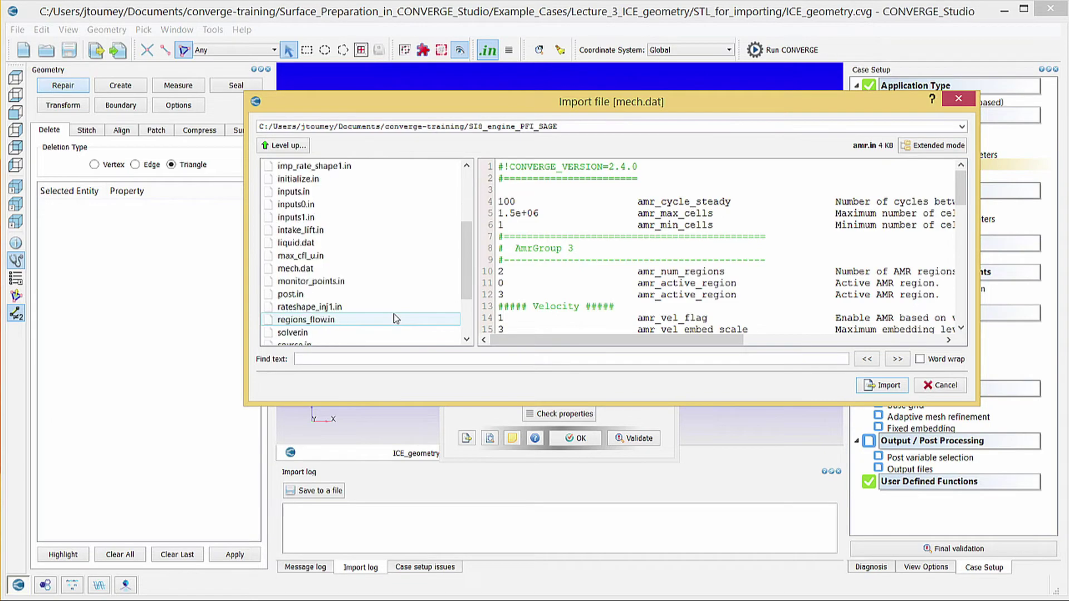
click(393, 268)
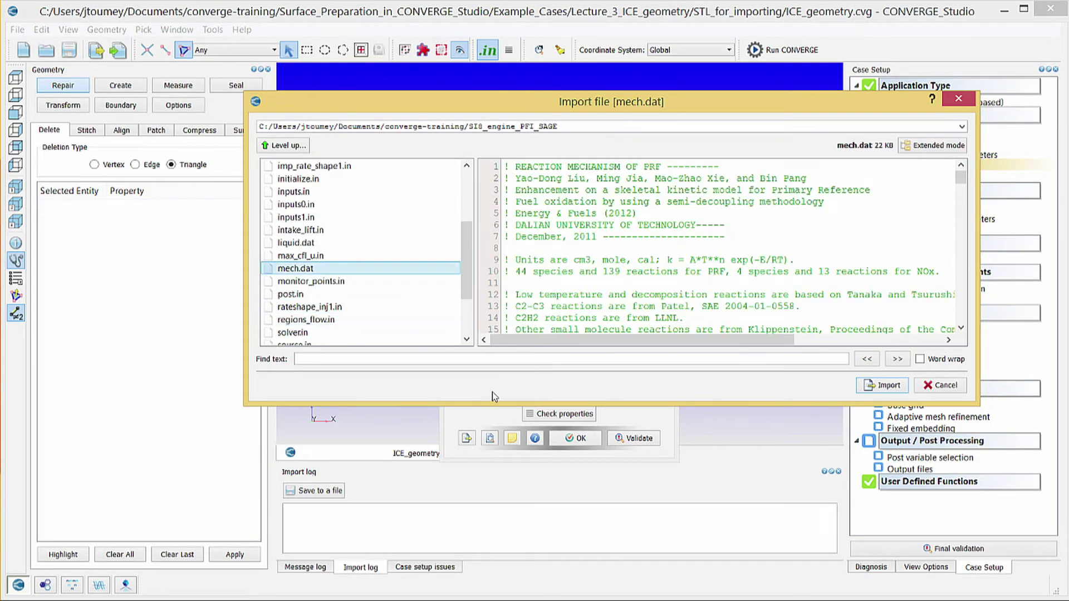
click(882, 386)
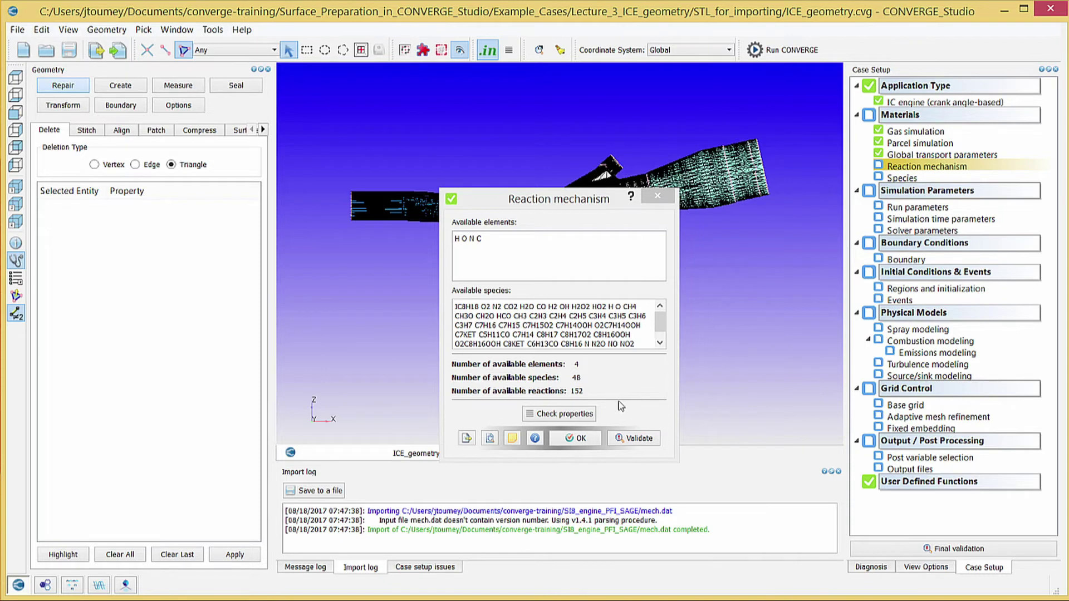
click(592, 415)
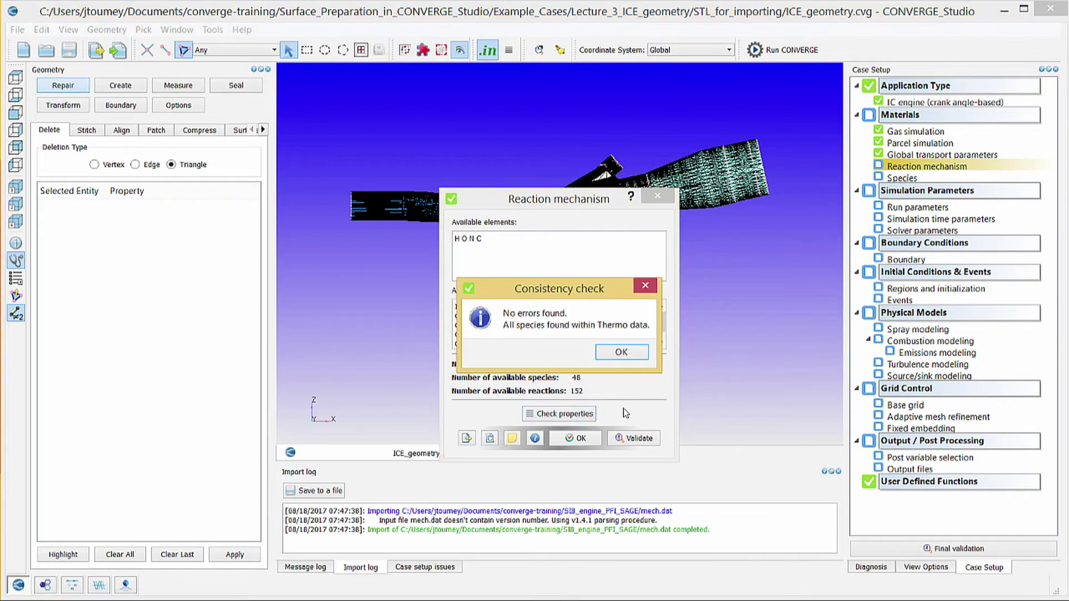
click(631, 357)
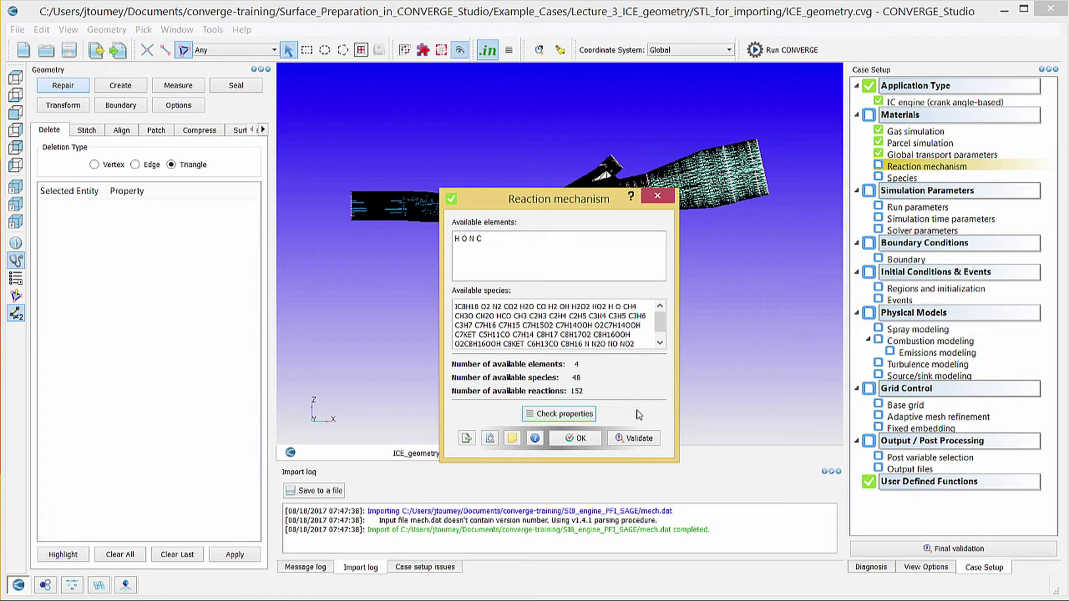
click(592, 442)
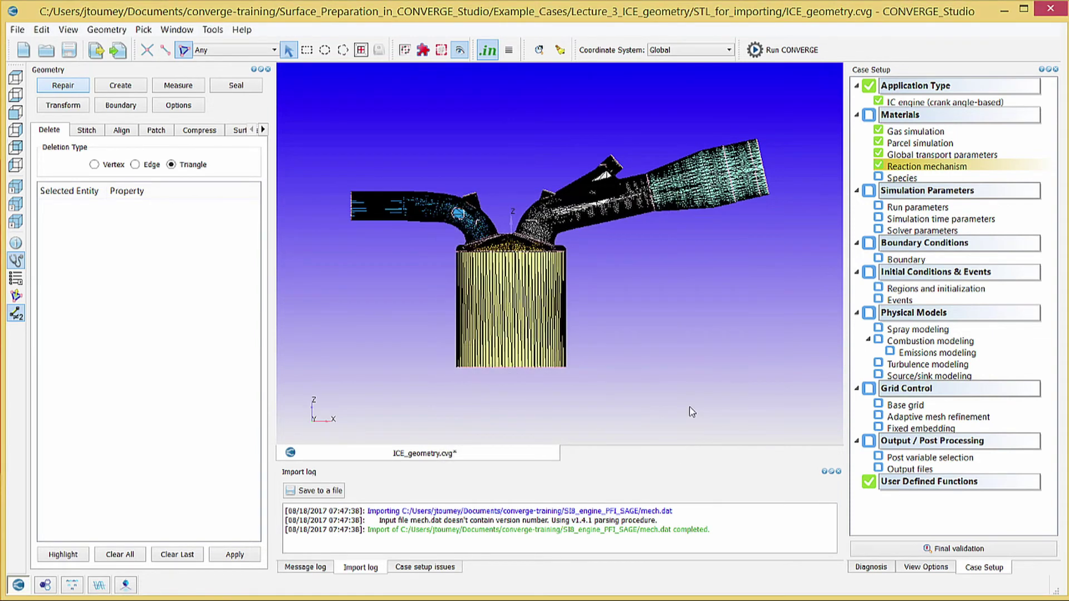
- Add IC8H18 as a new entry in the Species settings' parcel list
double_click(913, 178)
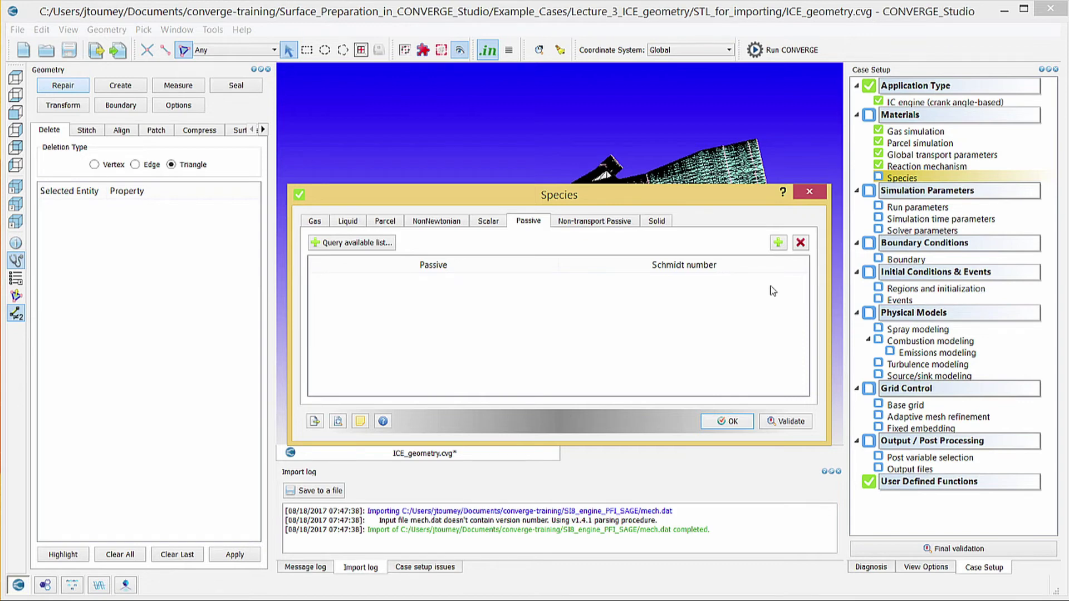
click(377, 222)
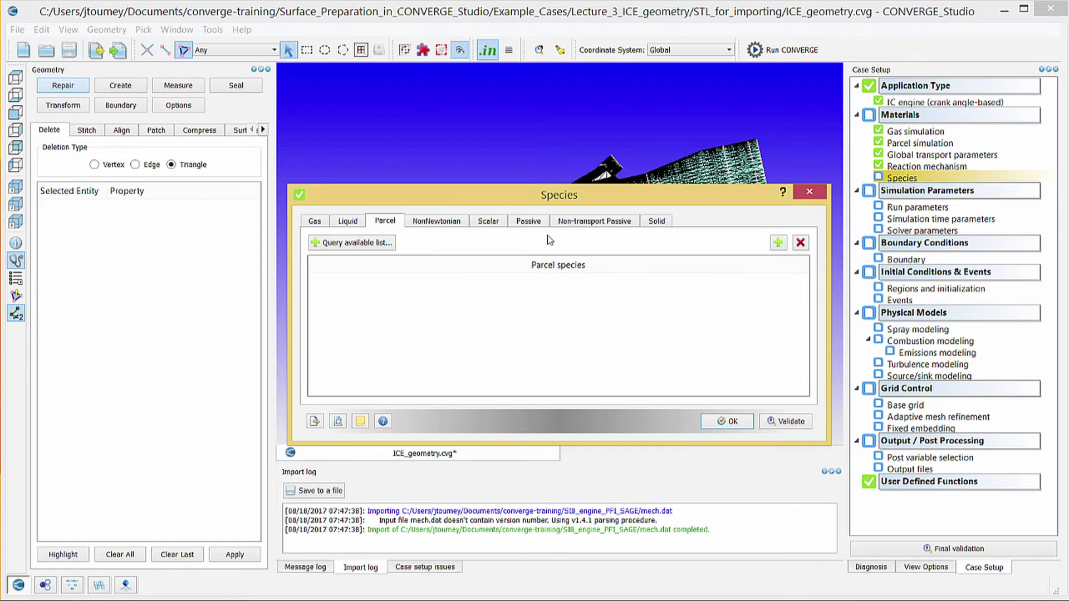
click(778, 243)
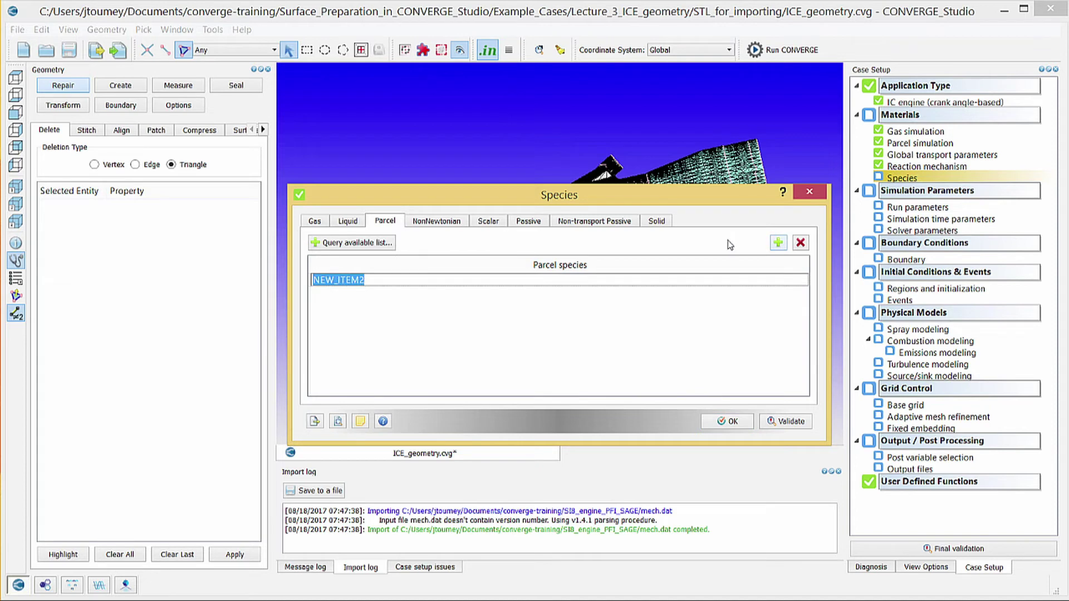
key(BackSpace)
text(IC)
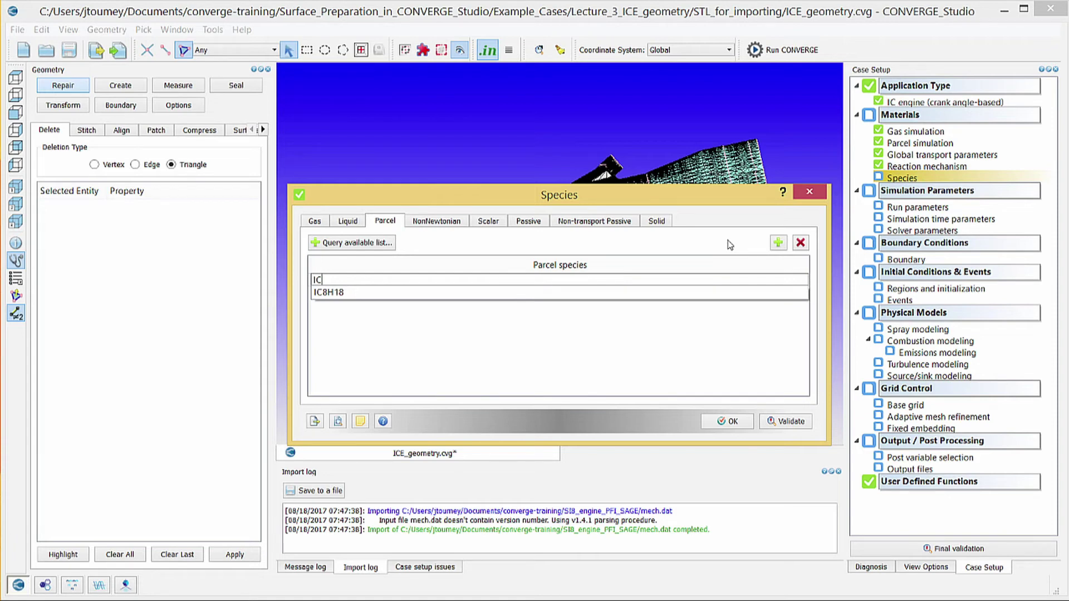
key(Down)
key(Return)
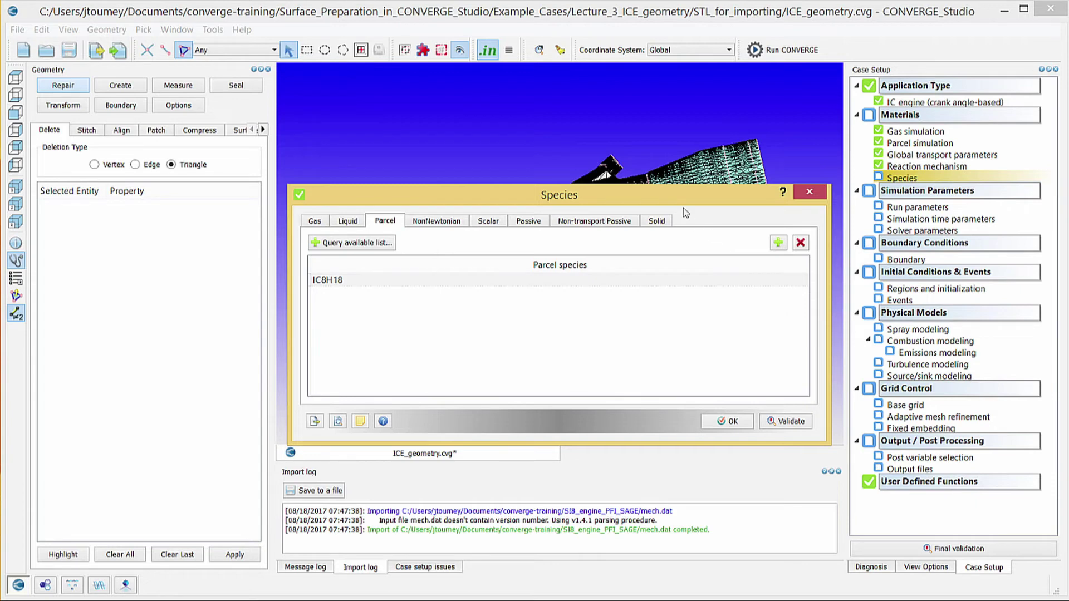
- Add four passive species rows and name the first one INTAKE
click(528, 223)
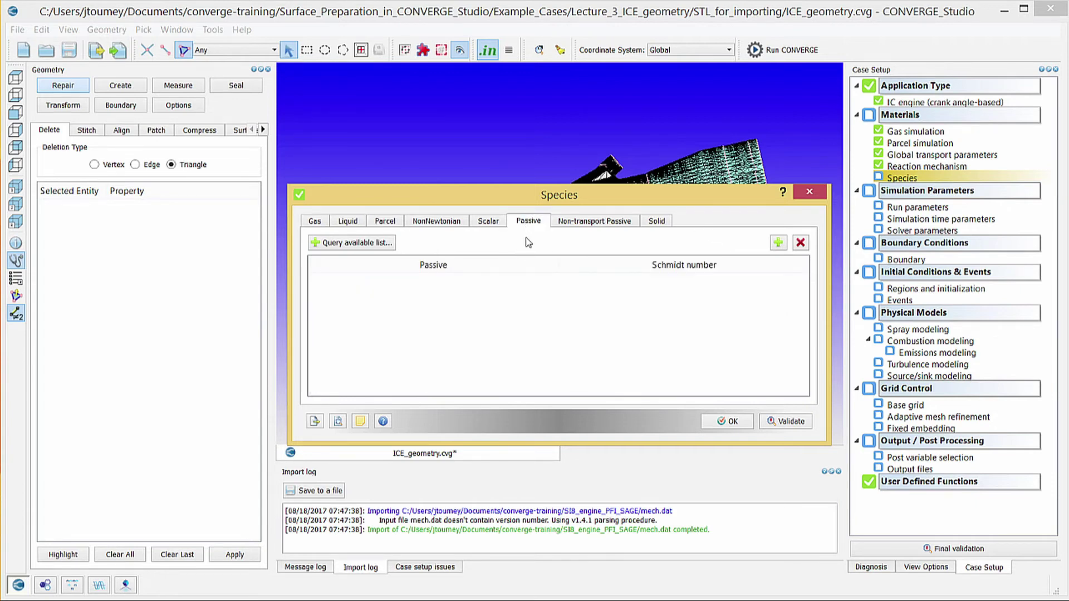
click(778, 242)
click(778, 243)
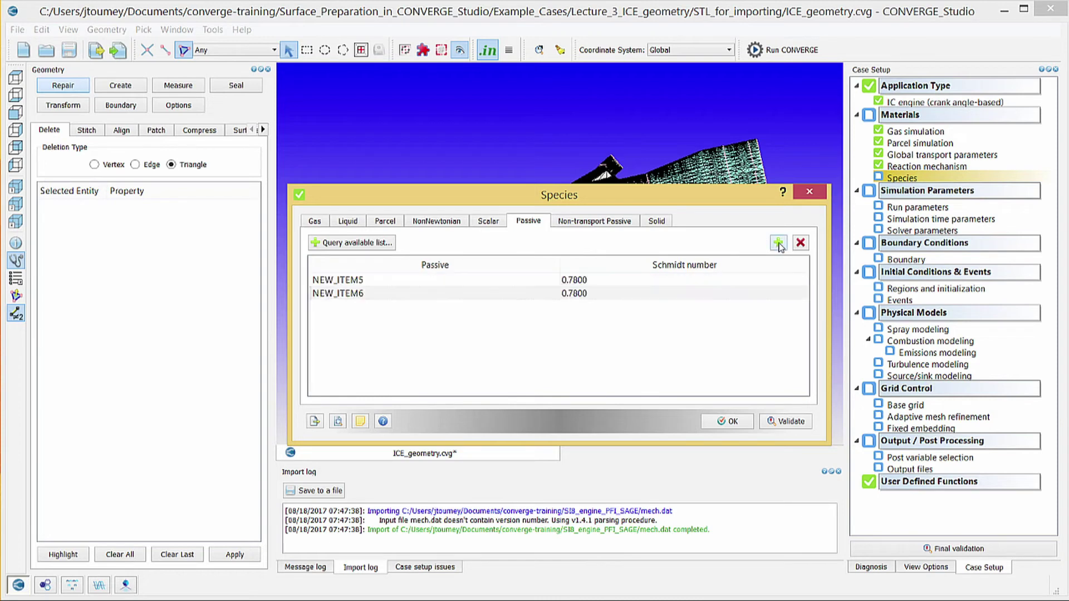
click(779, 244)
click(778, 244)
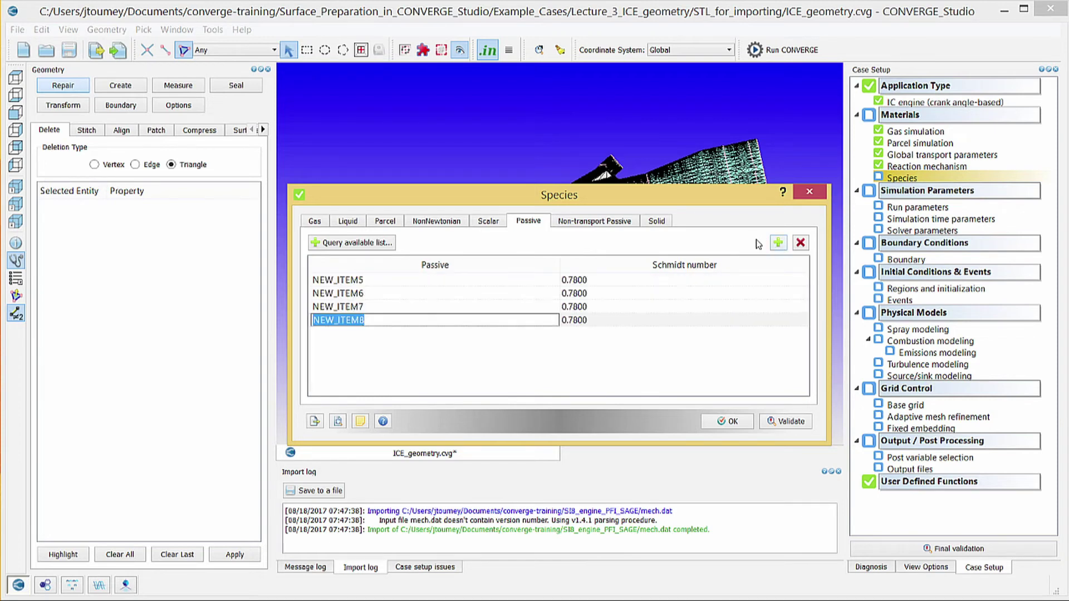
double_click(379, 281)
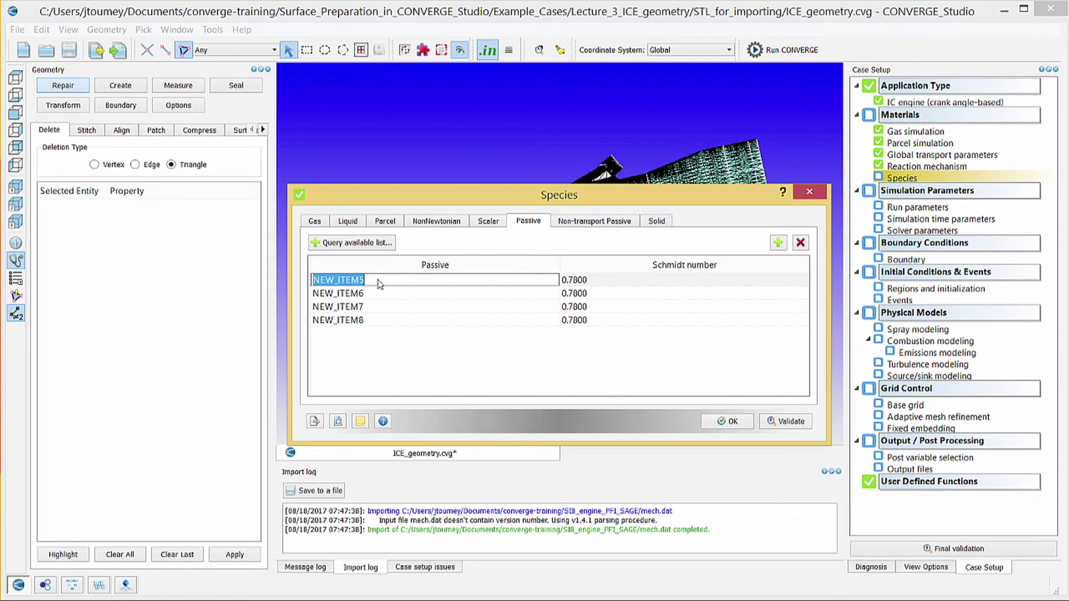
text(INTAKE)
click(576, 281)
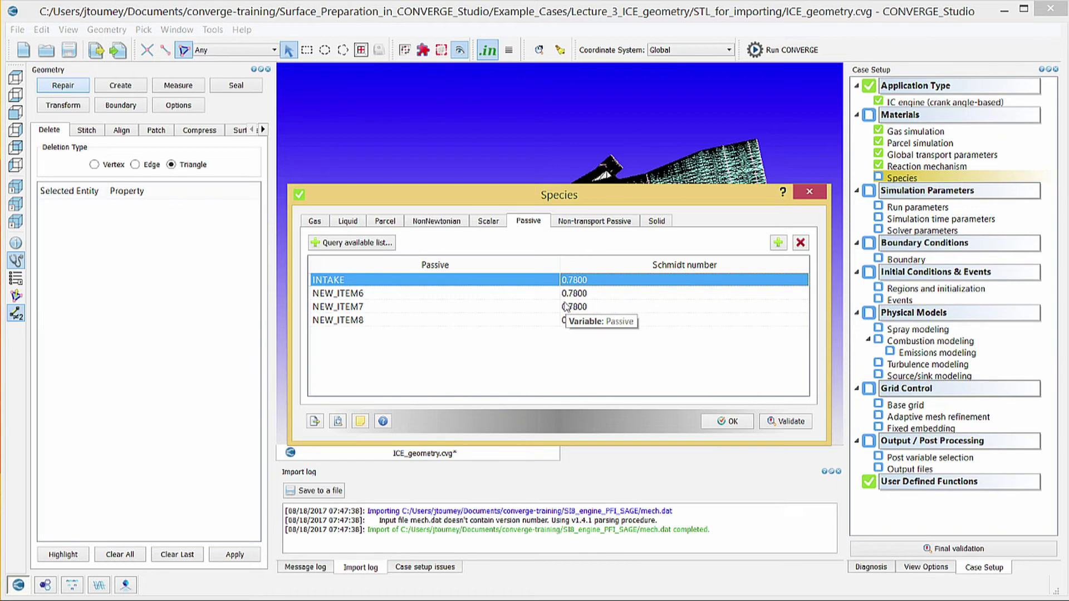
- Name the remaining passive species CYLINDER, EXHAUST and NOX
double_click(346, 298)
text(CYLINDER)
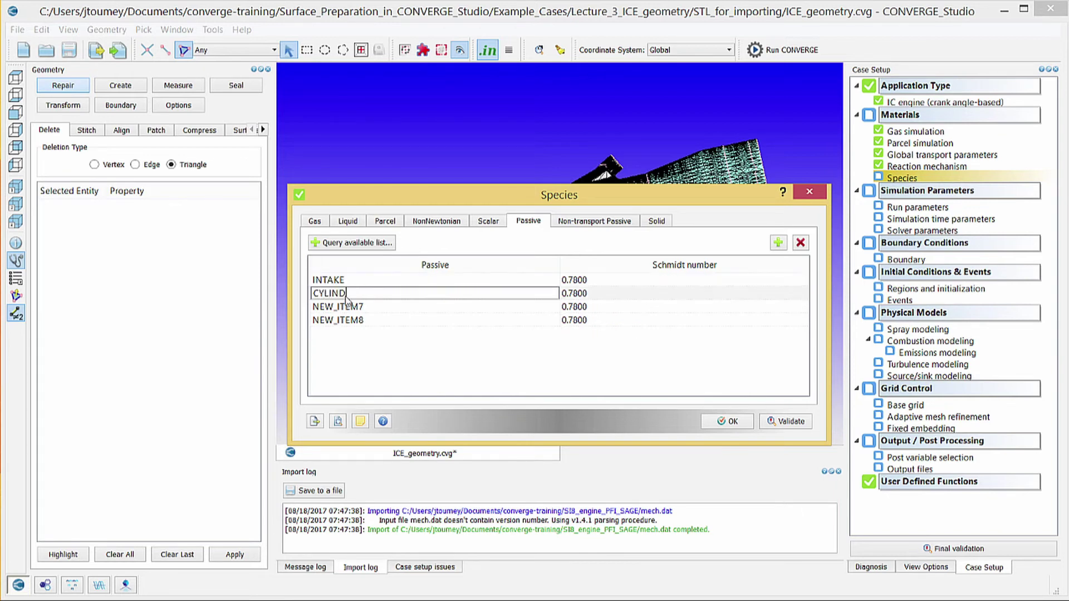
double_click(323, 306)
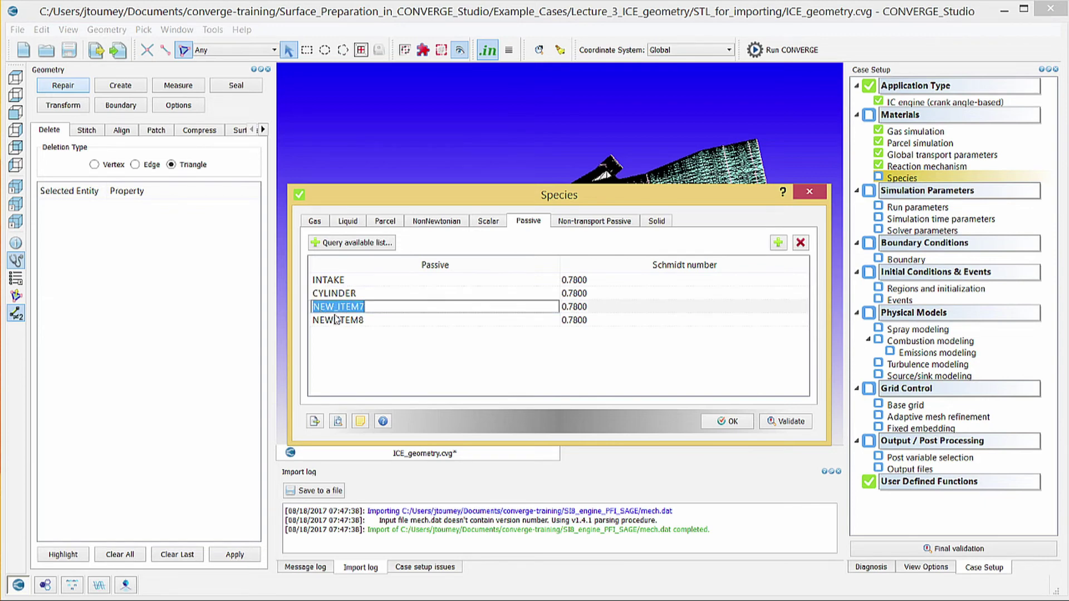
text(EXHAUST)
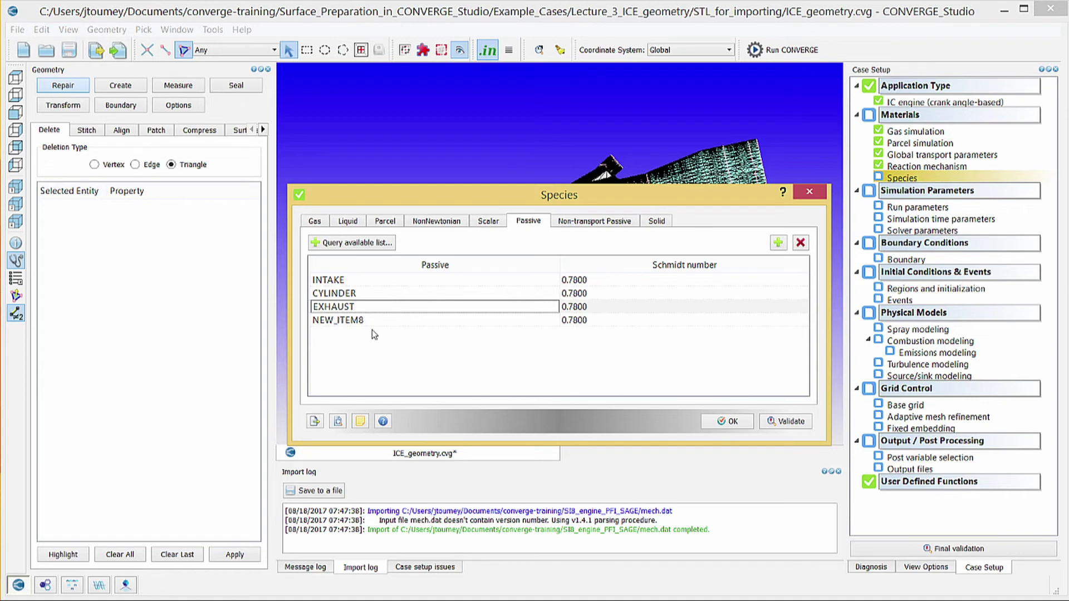
double_click(379, 321)
text(NOX)
key(Return)
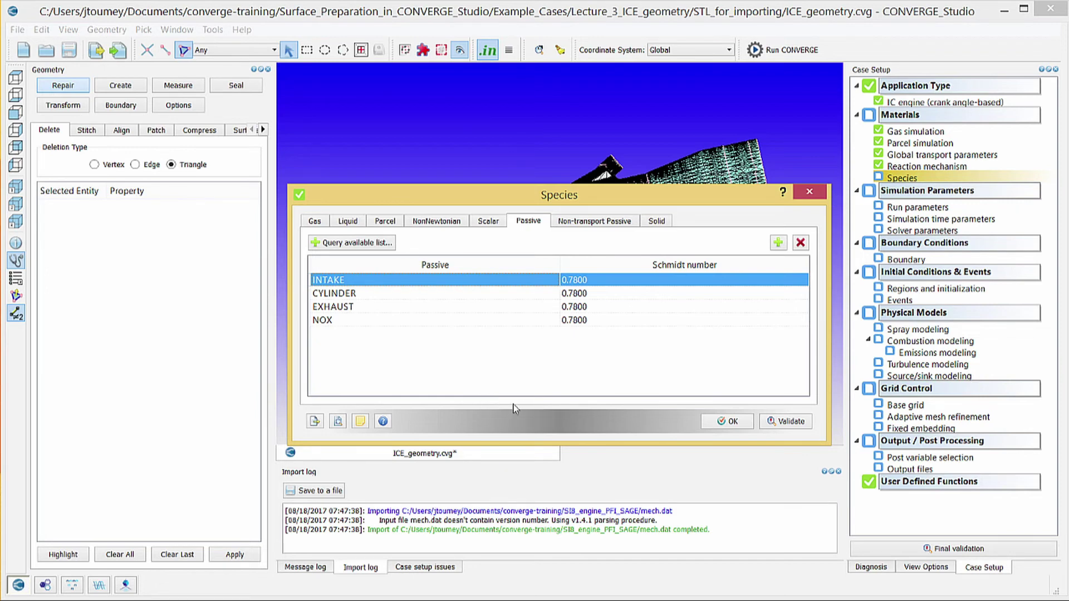
- Close the species settings and accept run parameters with Full hydrodynamic simulation mode
click(715, 424)
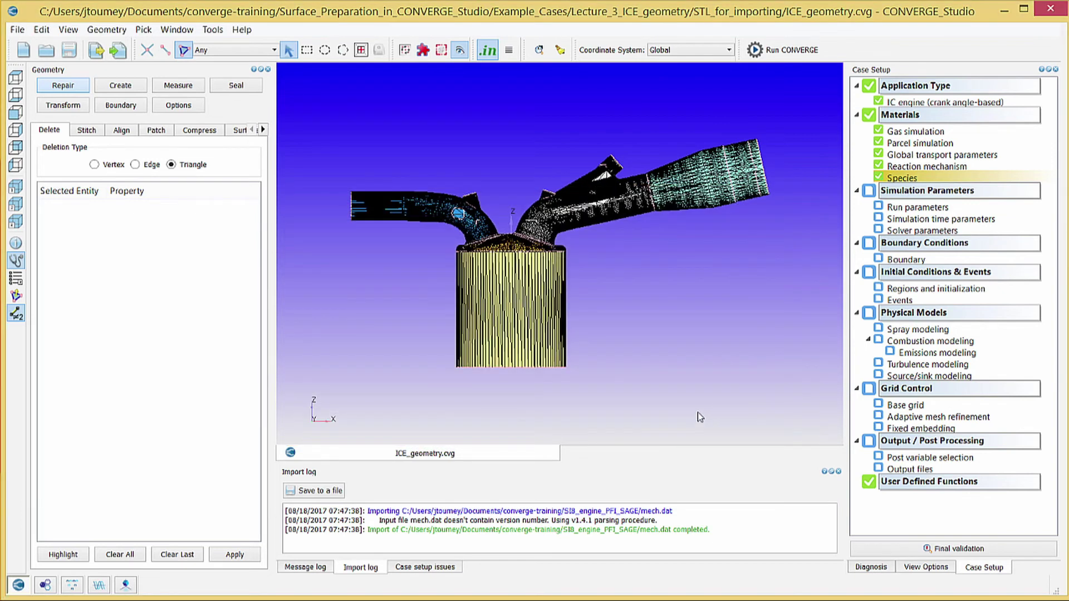
double_click(922, 207)
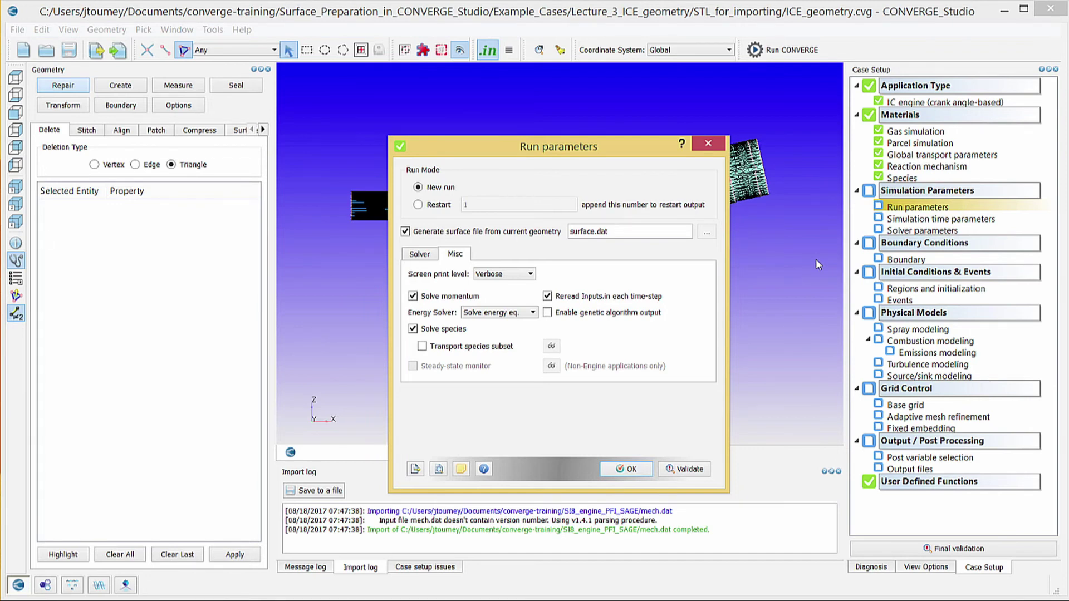
click(432, 257)
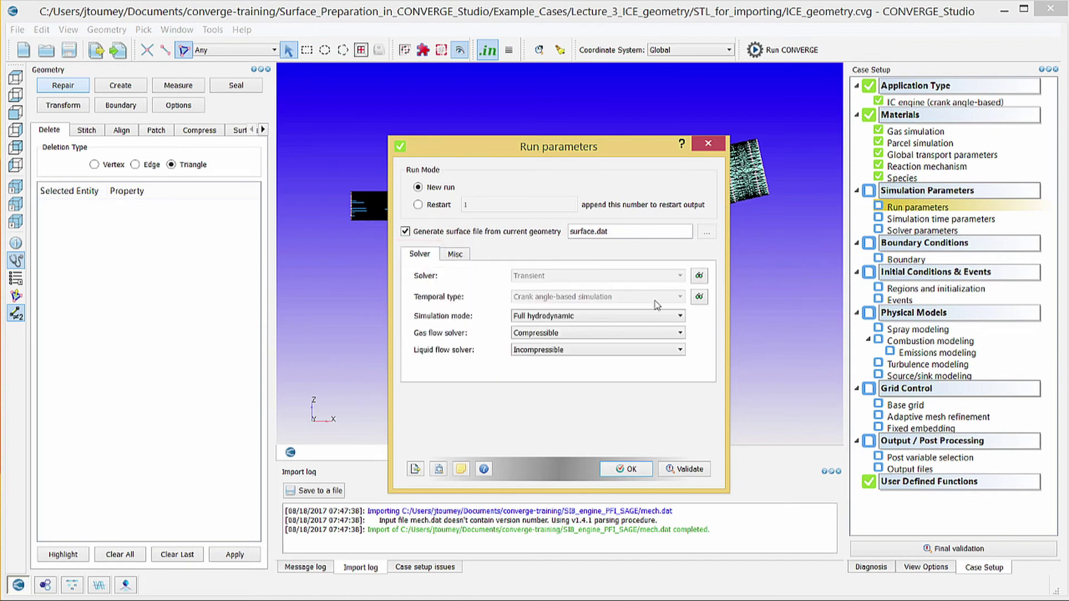
click(664, 318)
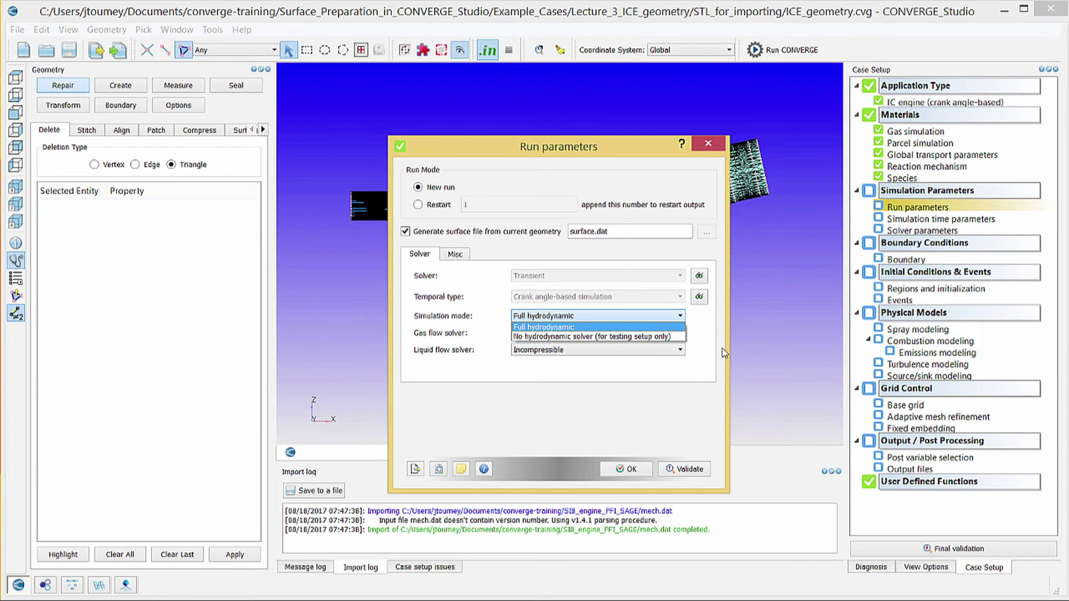
click(704, 375)
click(455, 254)
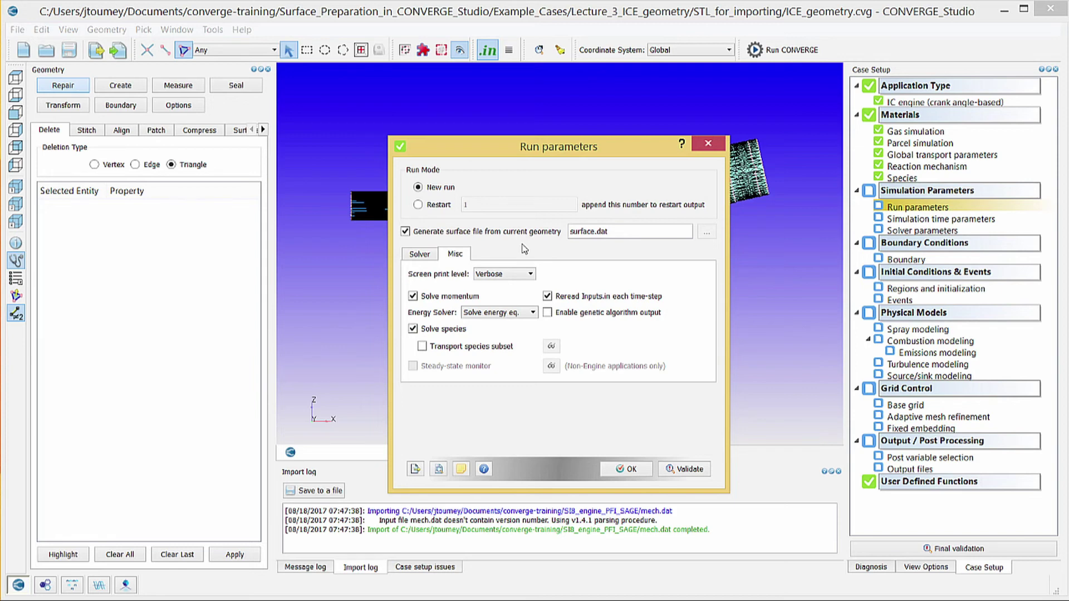
click(637, 472)
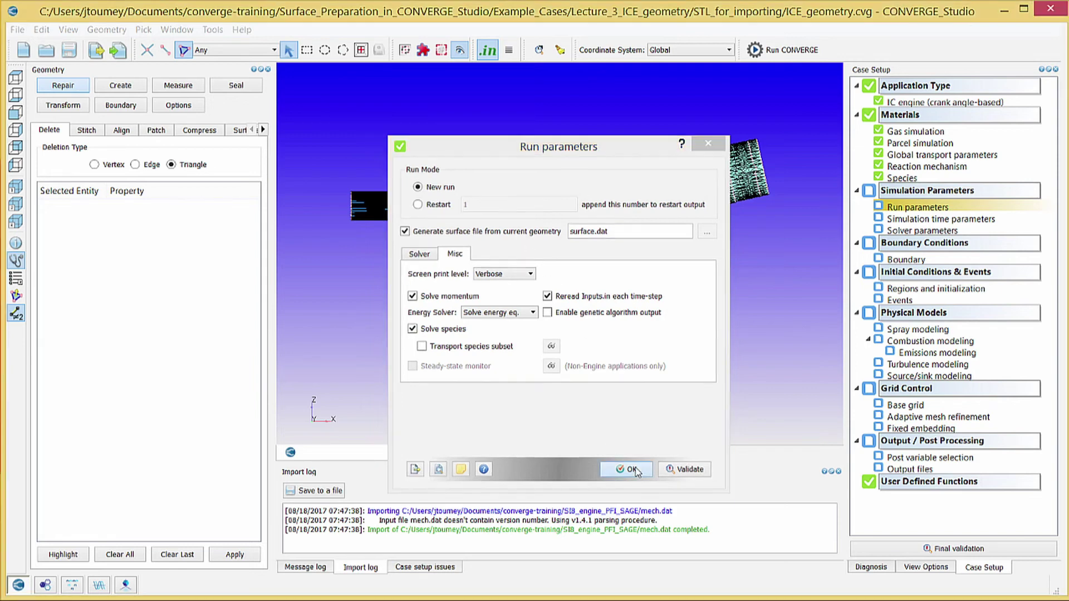
- Set simulation time from -520 to 120 deg, initial time-step 5e-07, maximum 2.5e-5
double_click(929, 219)
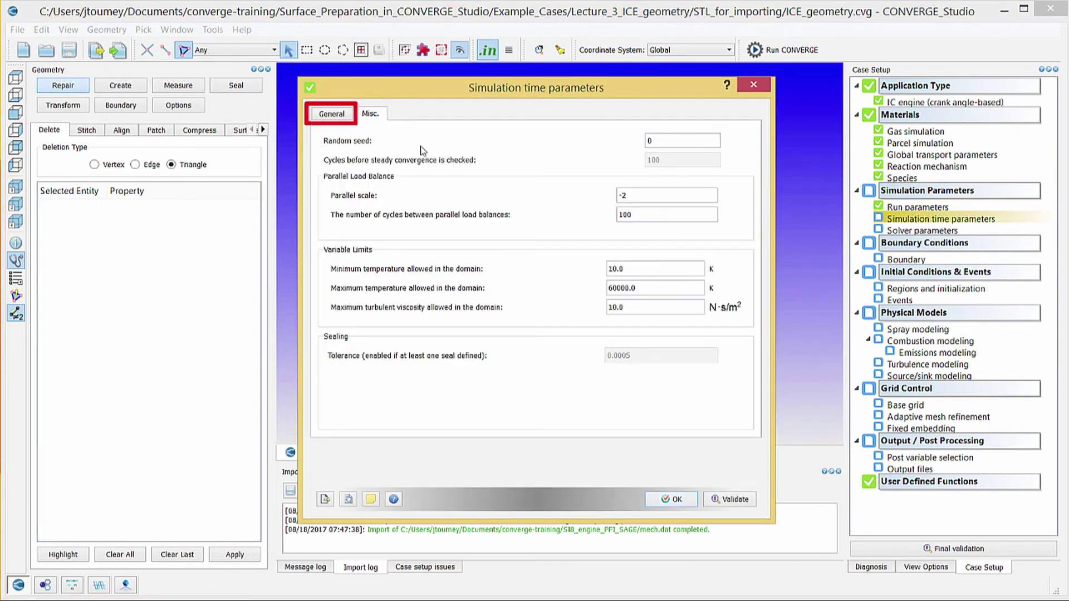
click(333, 114)
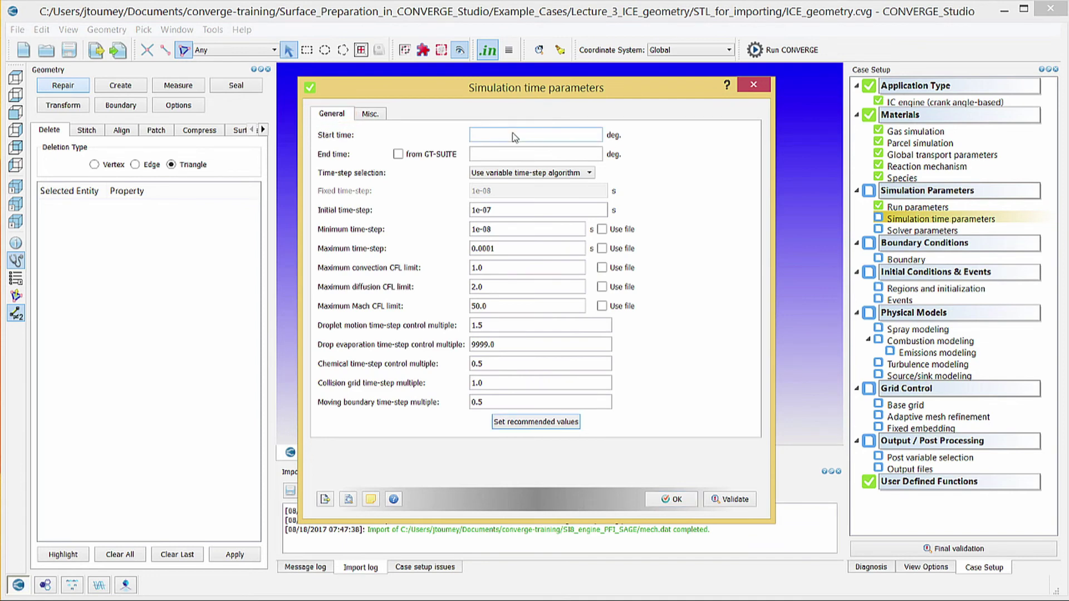
text(-520)
click(507, 155)
text(120)
click(475, 212)
key(Delete)
text(5)
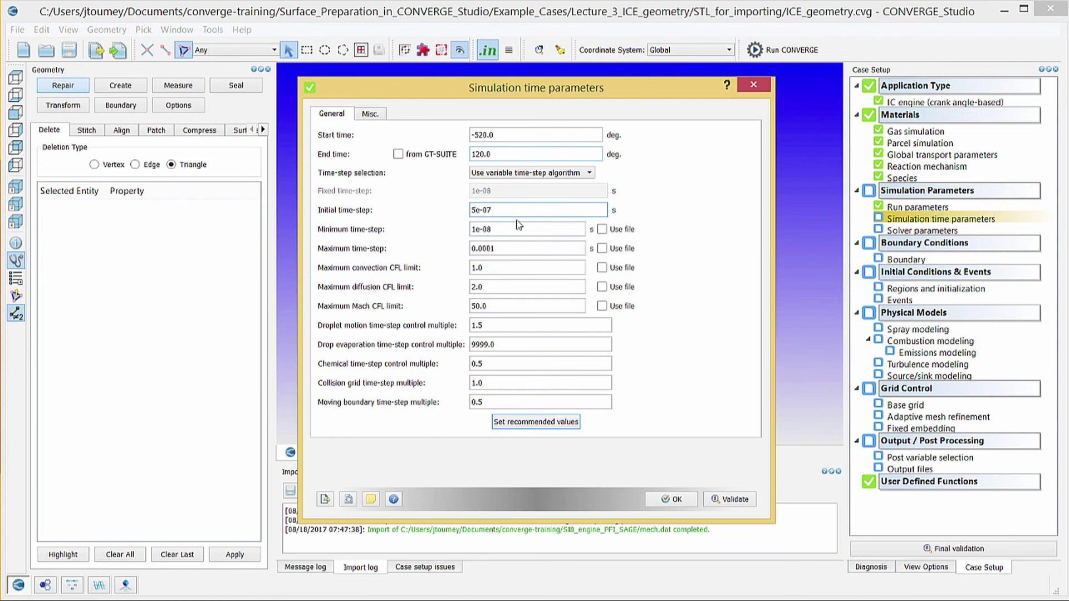
double_click(512, 249)
text(2.5e-5)
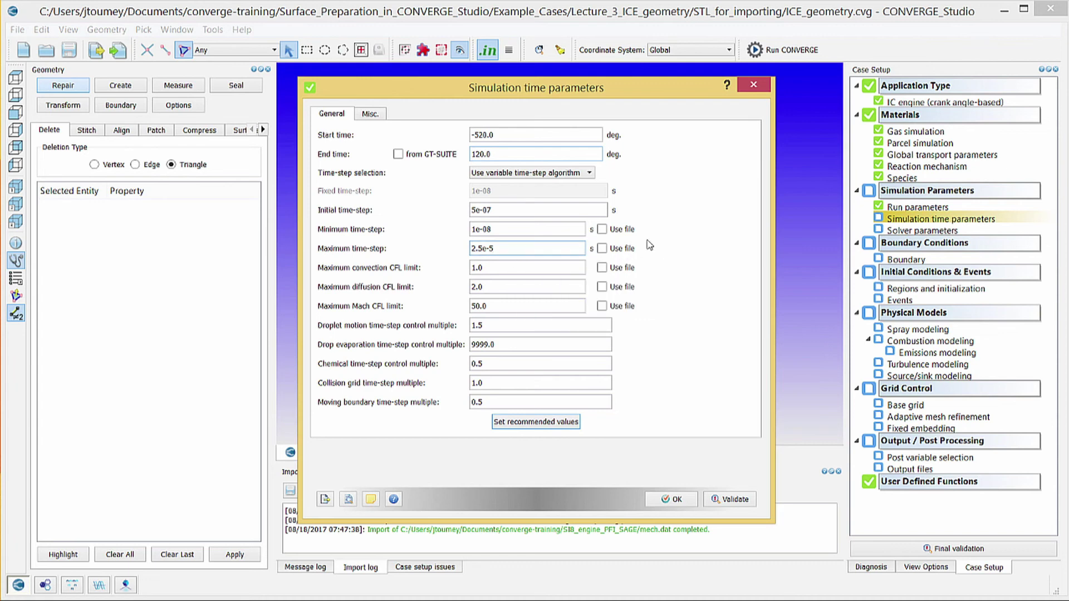
click(374, 113)
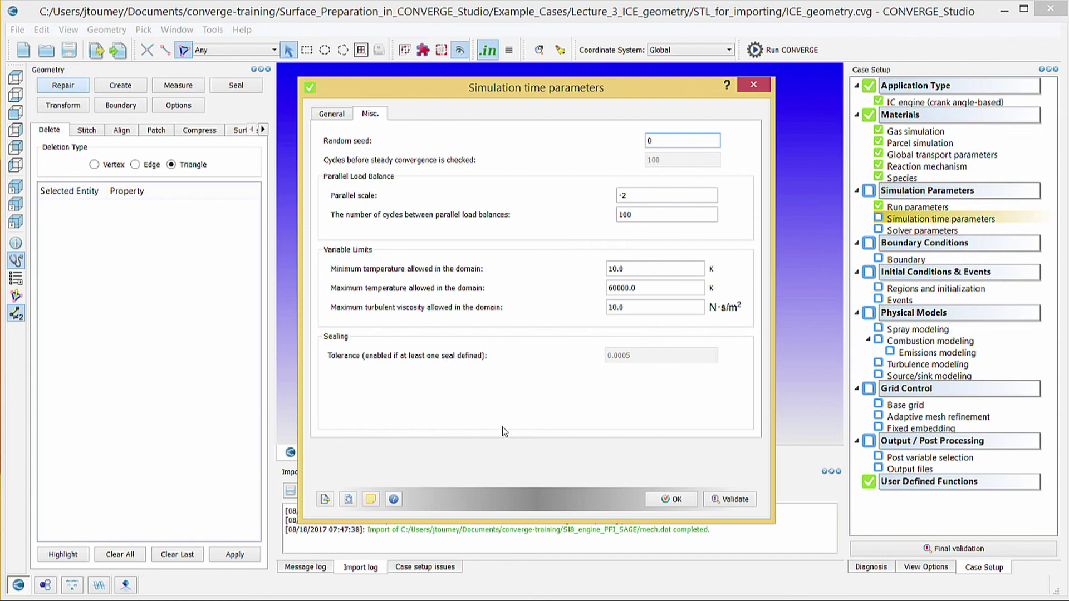
click(663, 500)
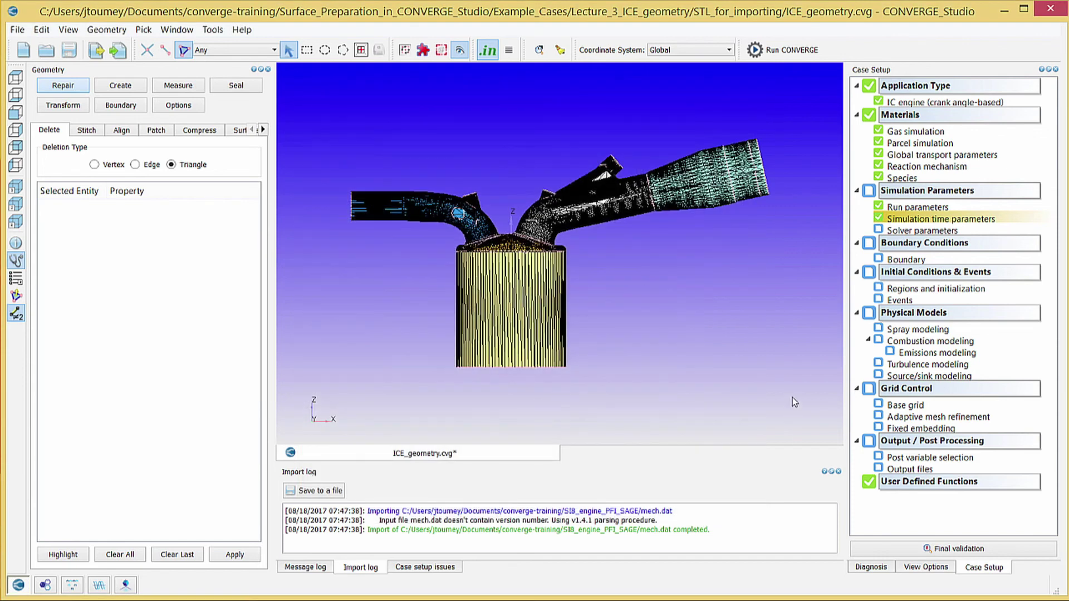
- Review the PISO, convective flux, Misc. and Equations solver tabs and accept the defaults
double_click(913, 231)
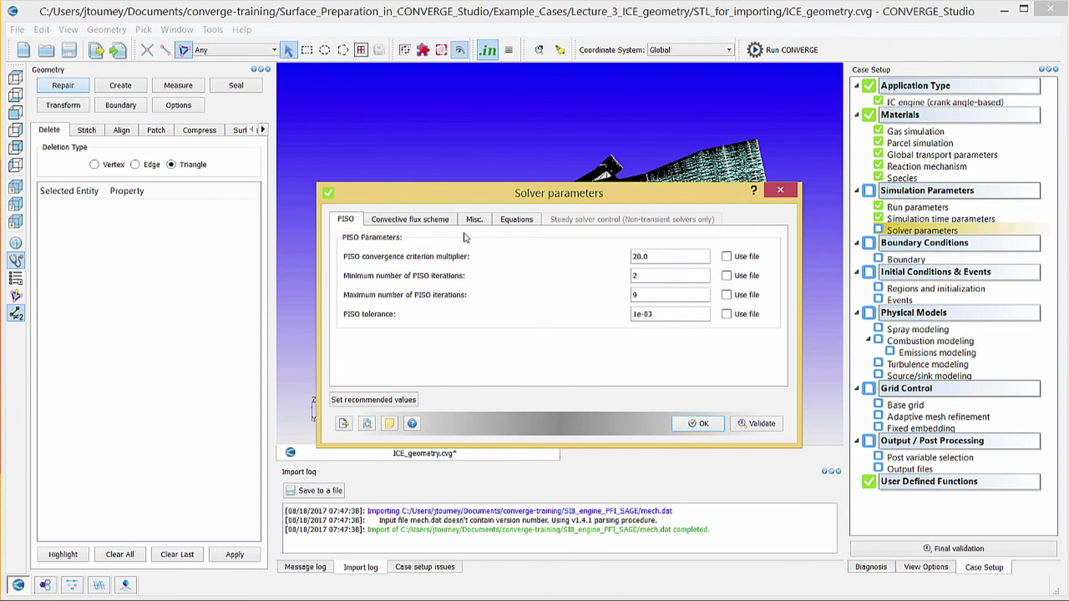
click(445, 223)
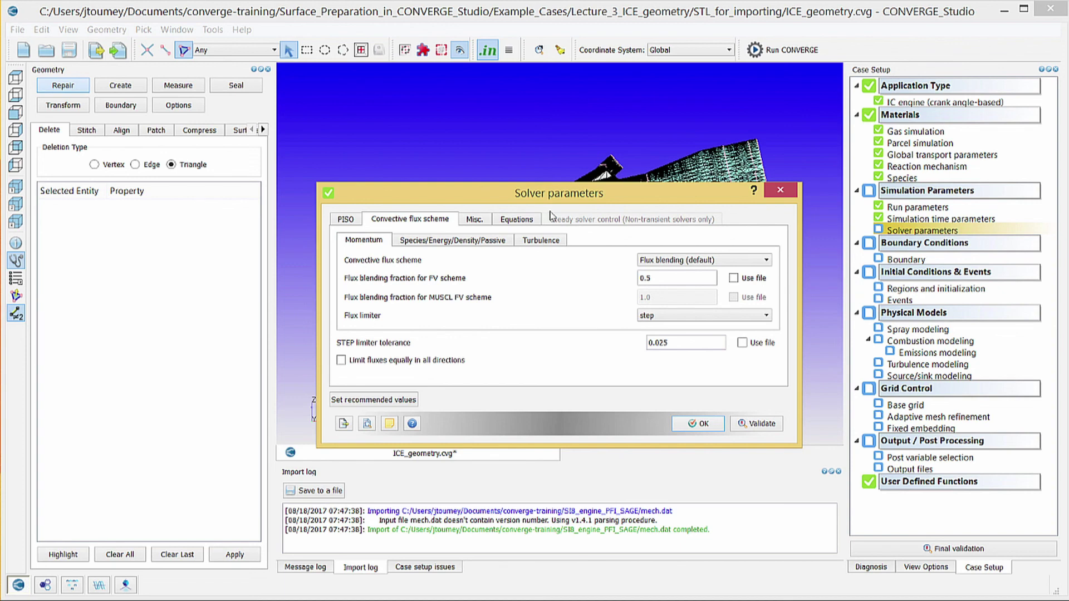
click(480, 220)
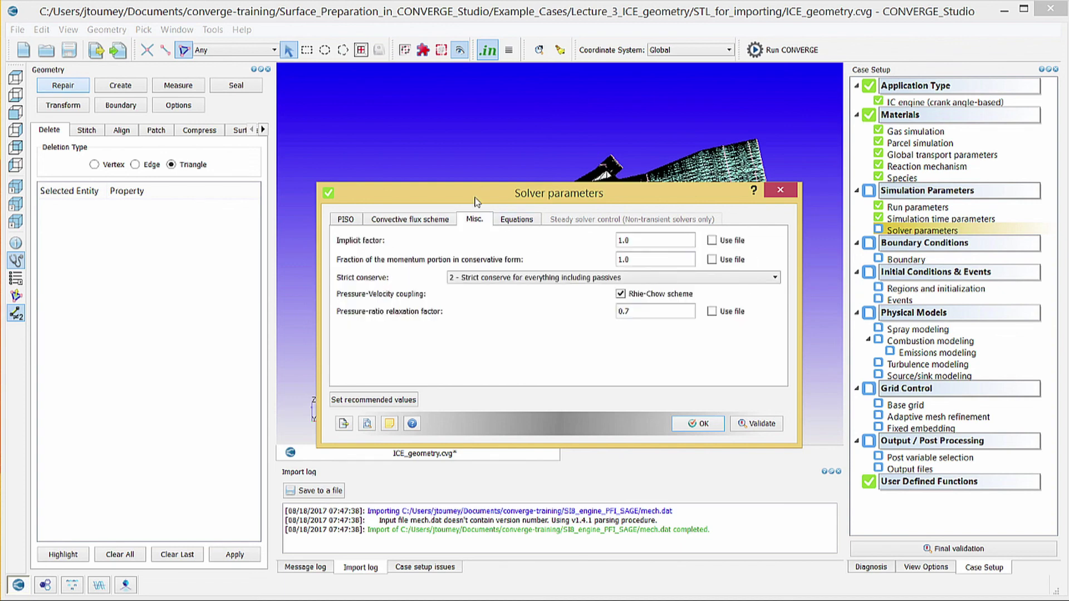
click(505, 220)
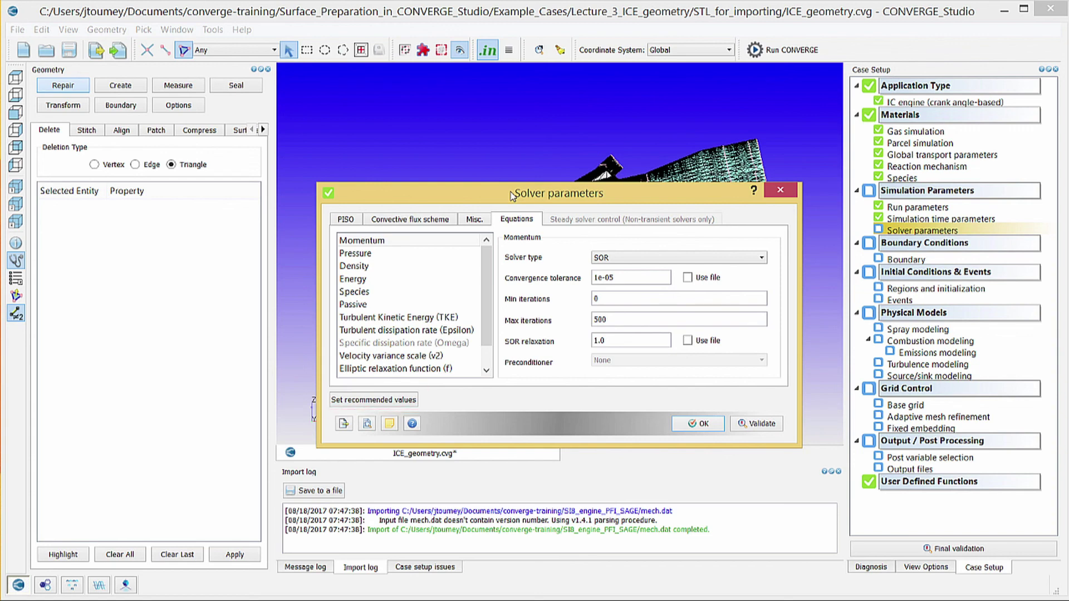
click(372, 401)
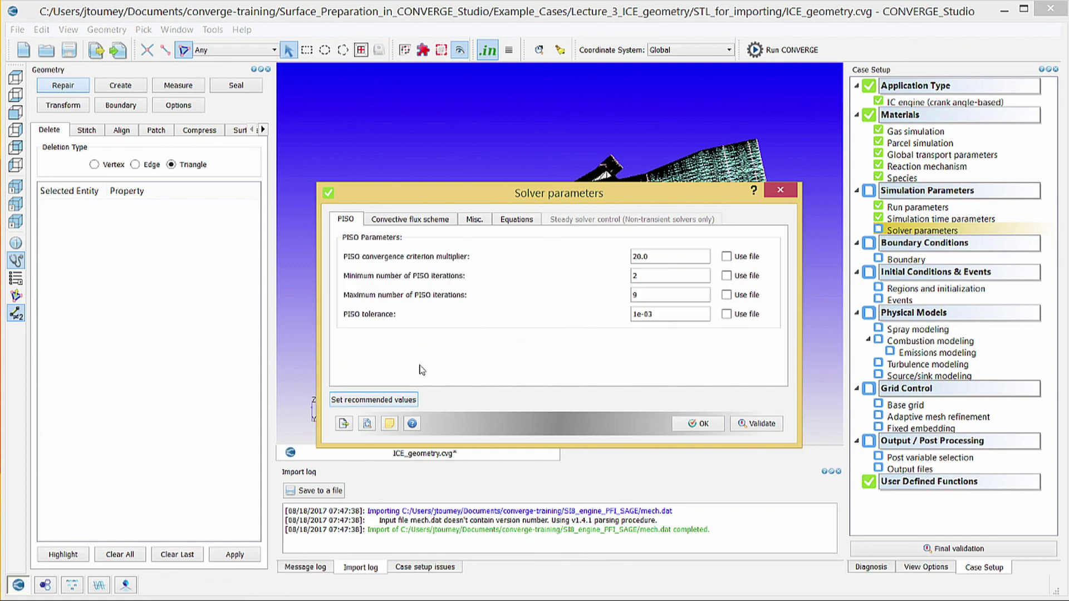
click(700, 424)
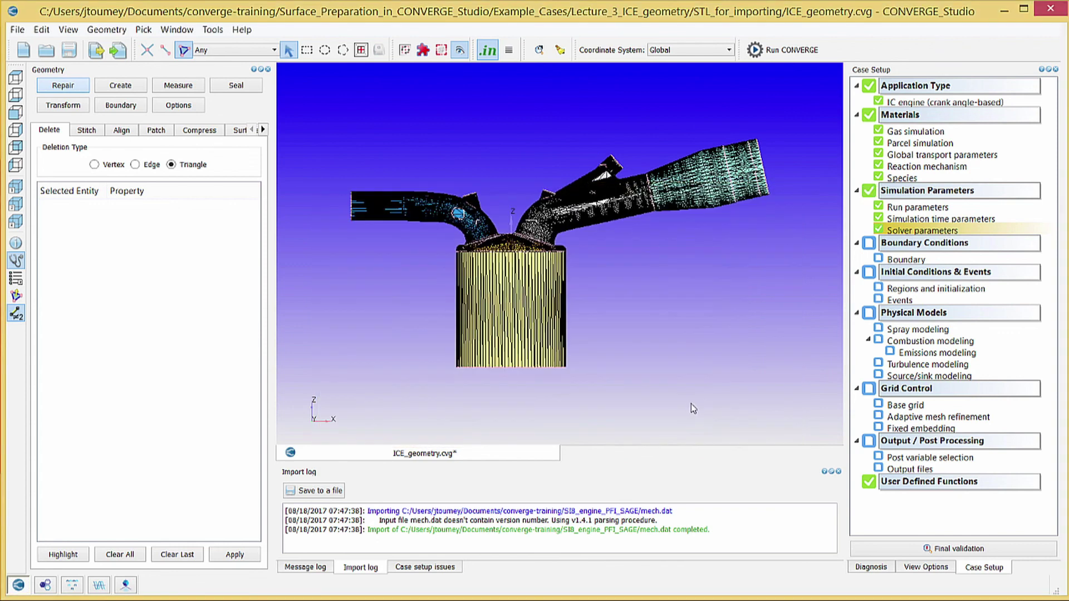